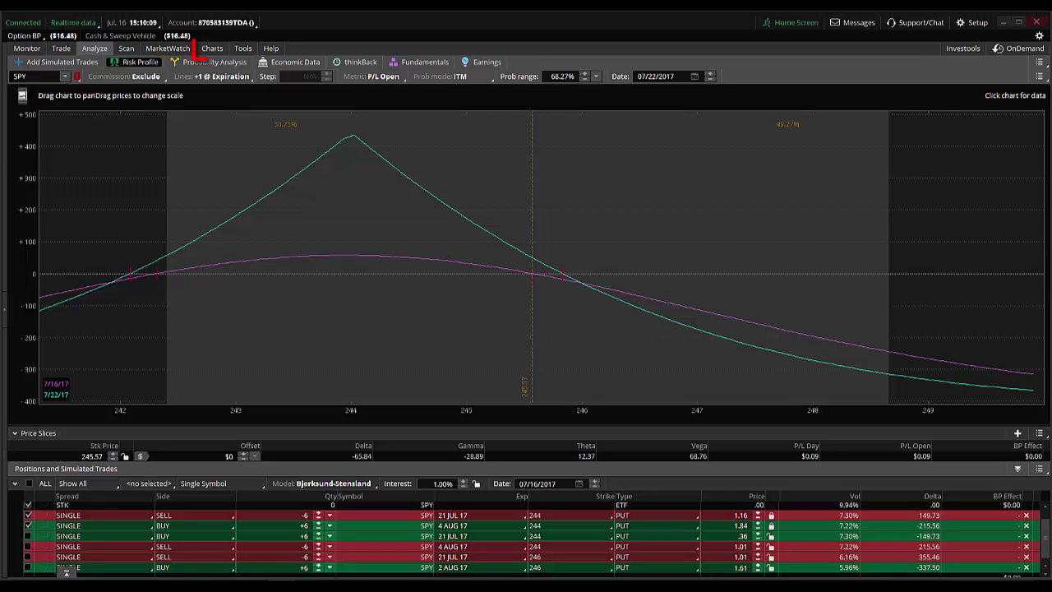
Step: Switch to the Charts tab to show the SPY daily candlestick chart
left_click(216, 52)
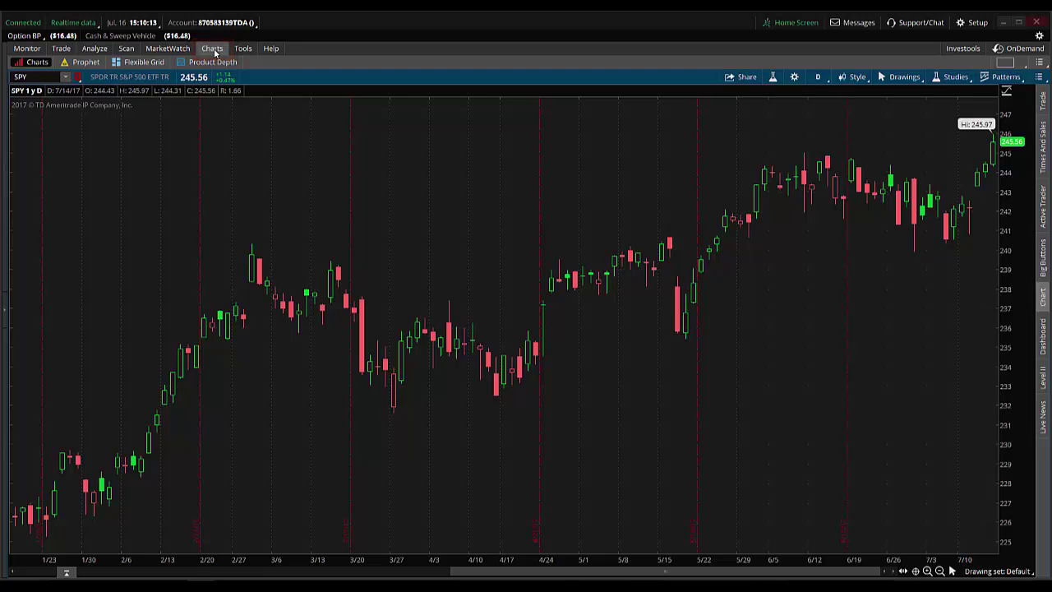
Step: Create a new study, NewStudy1, in the thinkScript Editor and delete its default 'plot Data = close;' line
left_click(955, 77)
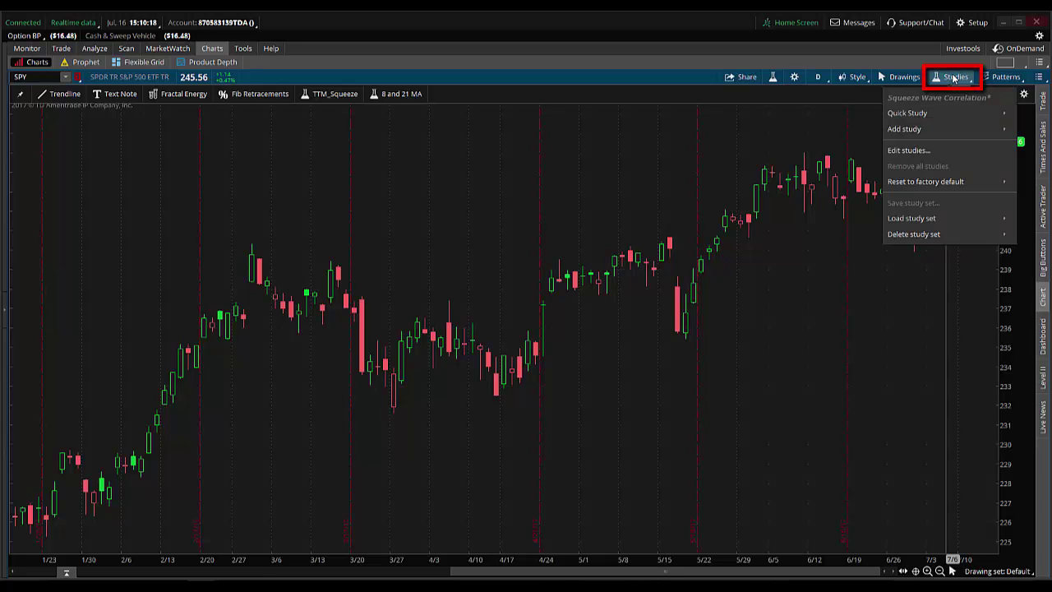
left_click(909, 151)
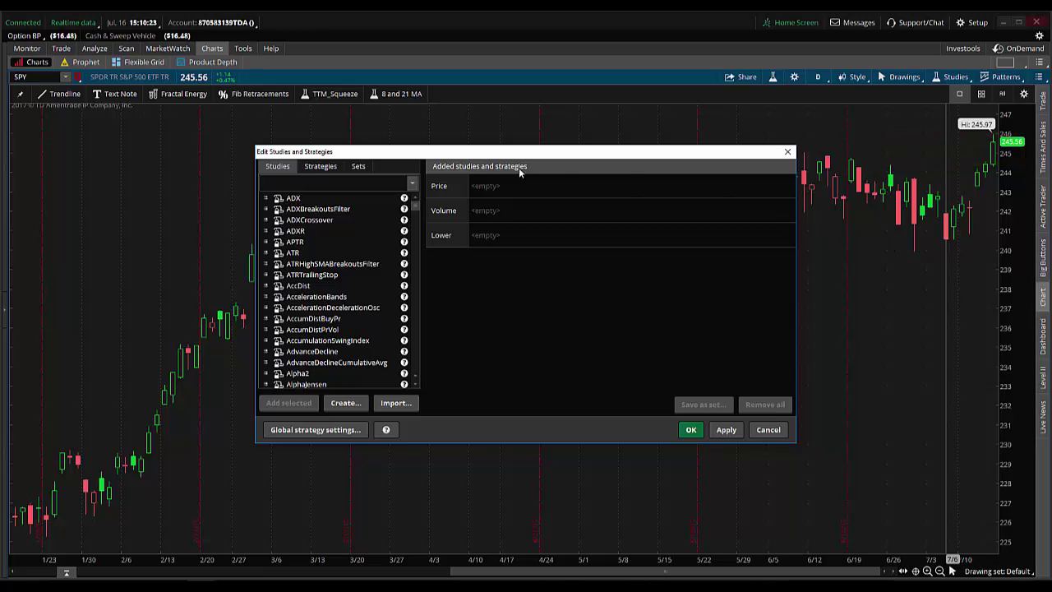
left_click(346, 403)
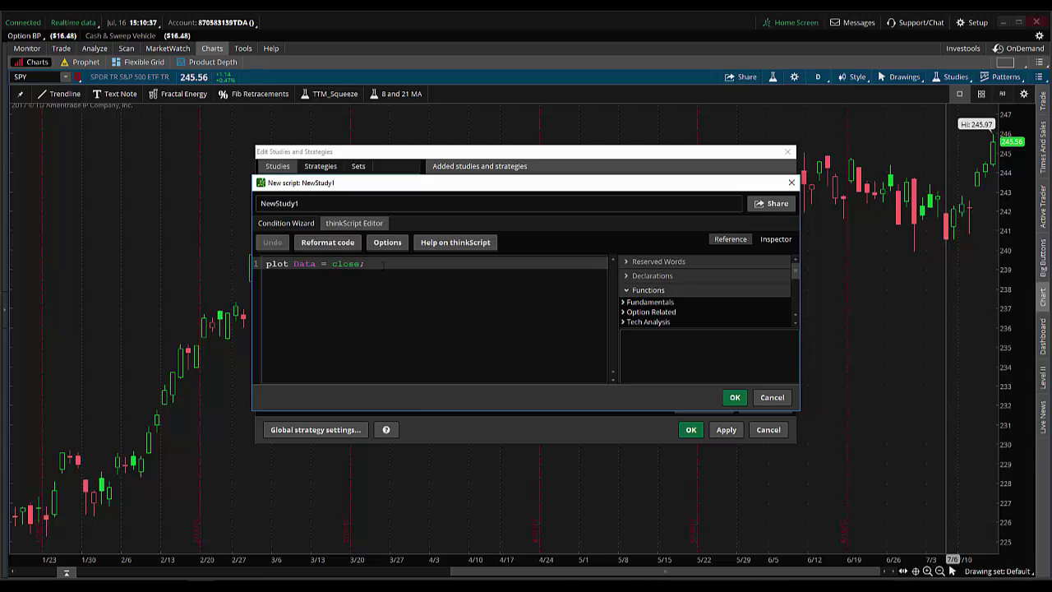
left_click_drag(366, 264, 249, 265)
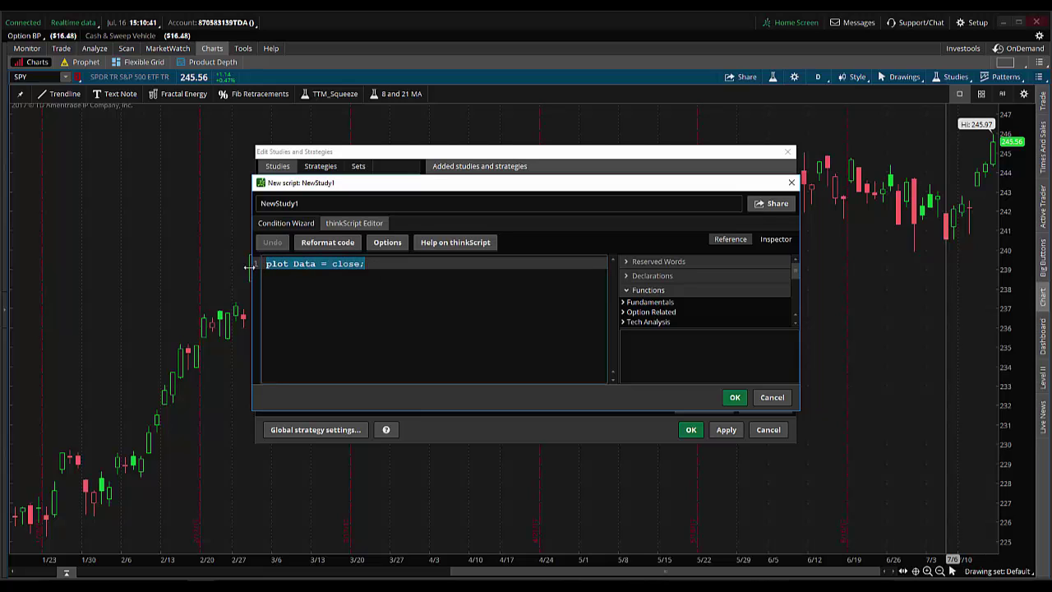
key("Delete")
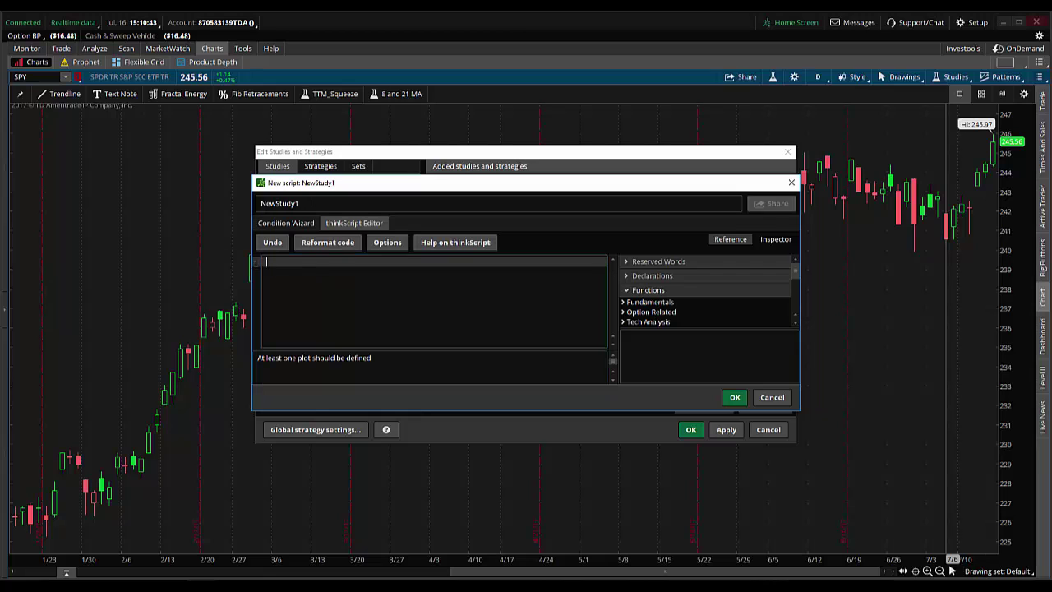
Step: Rename the new study from NewStudy1 to ChoppinessIndicator
left_click(298, 203)
left_click_drag(298, 203, 257, 209)
type("C")
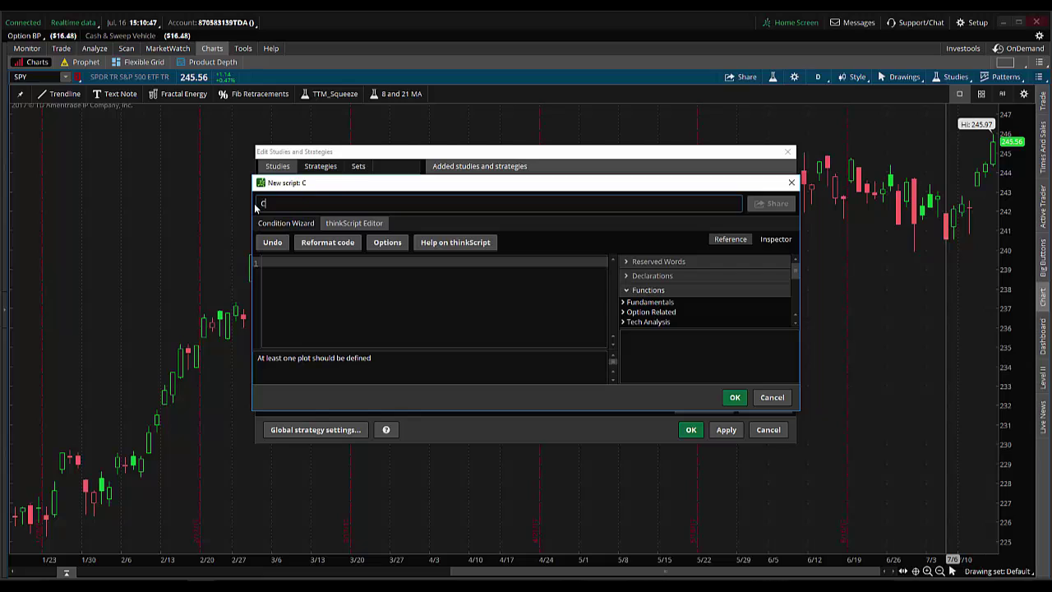
type("hoppinessIndicator")
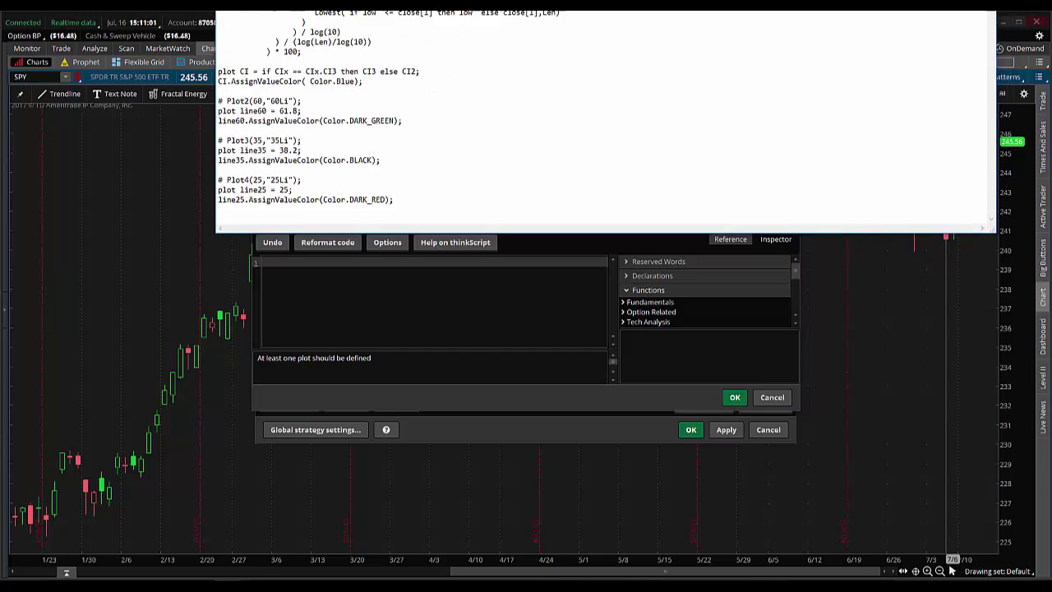
Step: Copy the Choppiness Index script from Notepad and paste it into the empty script editor
left_click_drag(542, 0, 542, 103)
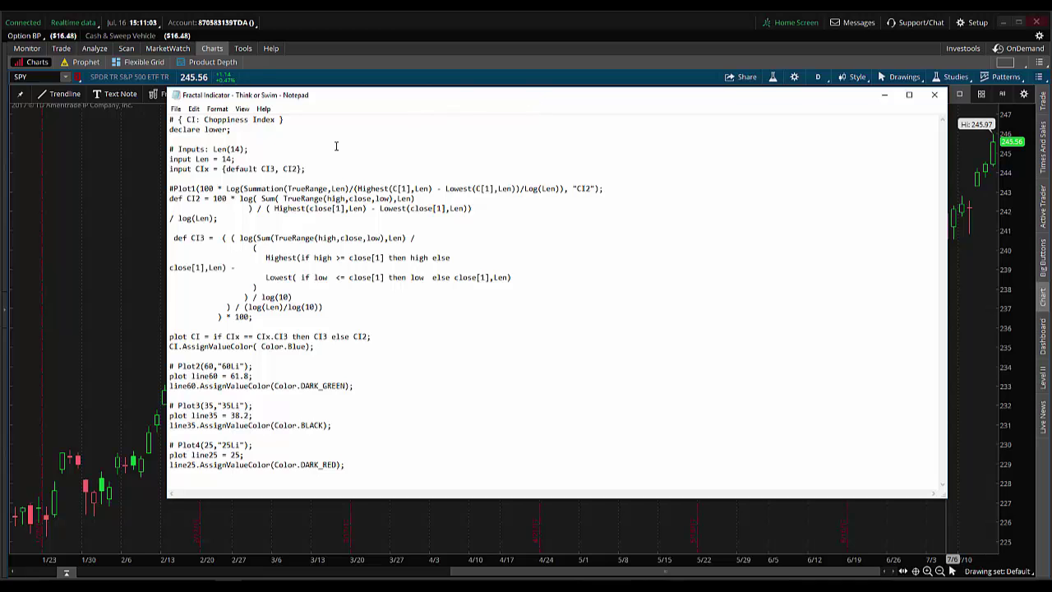
left_click_drag(170, 121, 345, 475)
right_click(188, 265)
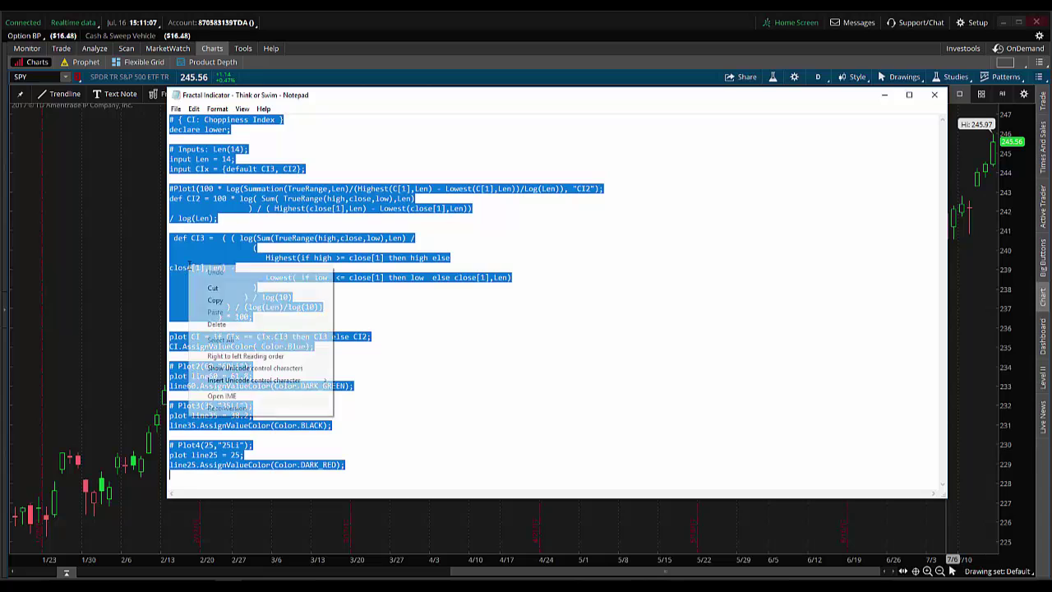
left_click(215, 300)
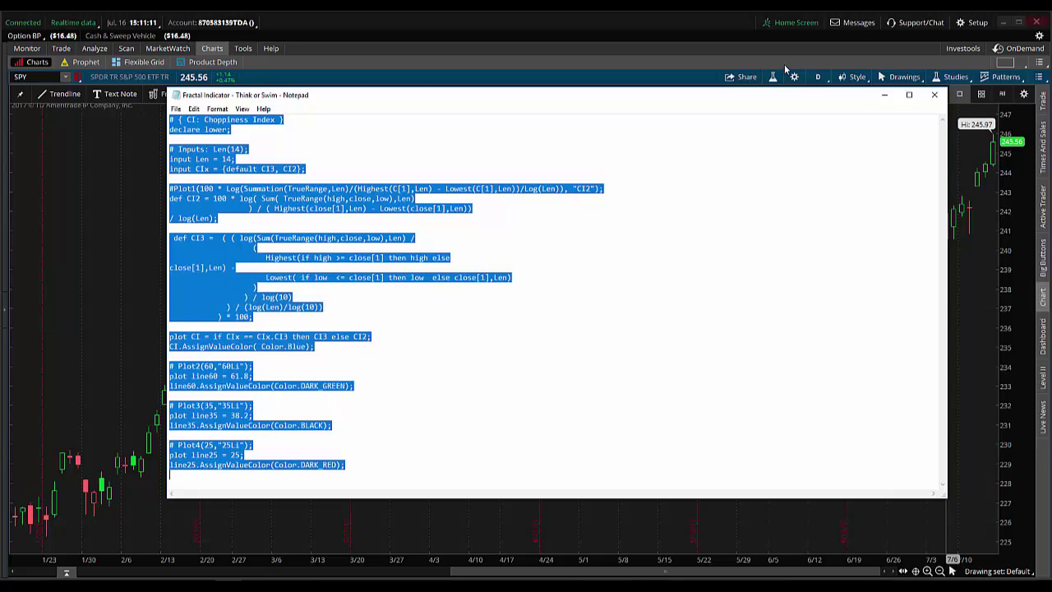
left_click(884, 94)
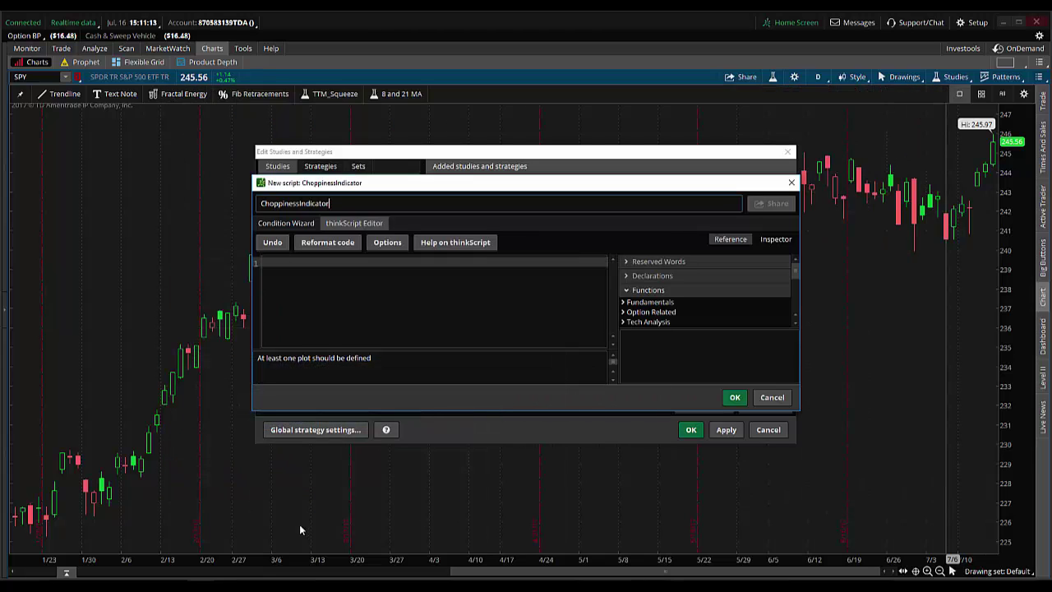
left_click(298, 262)
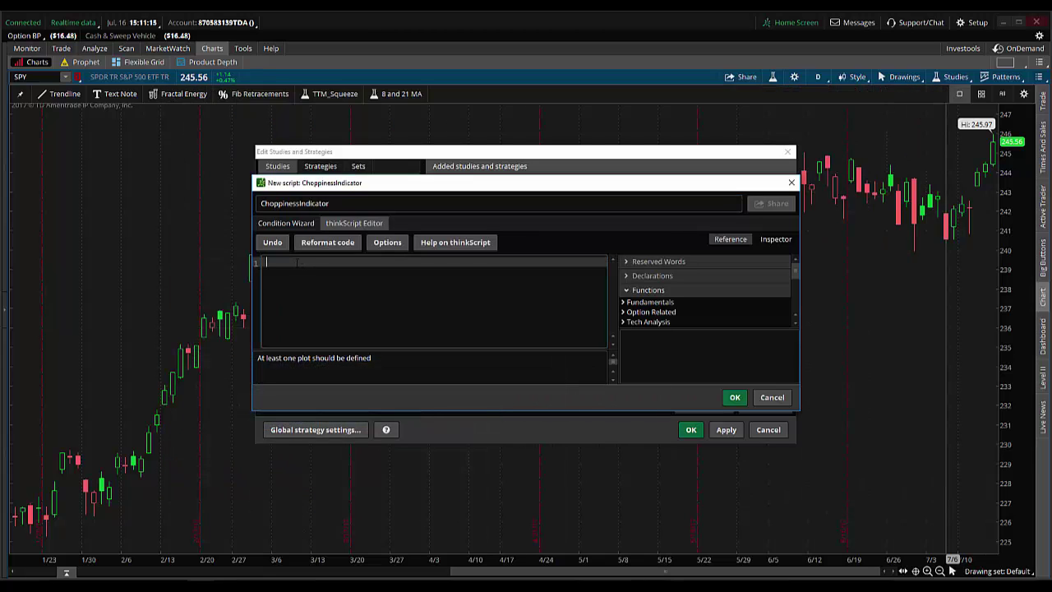
right_click(297, 262)
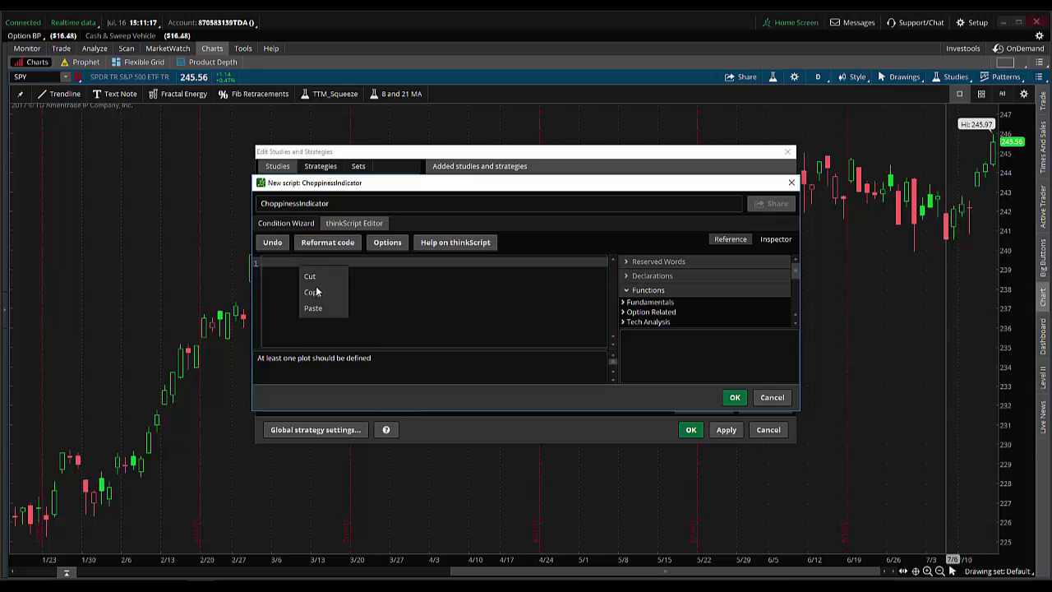
left_click(321, 310)
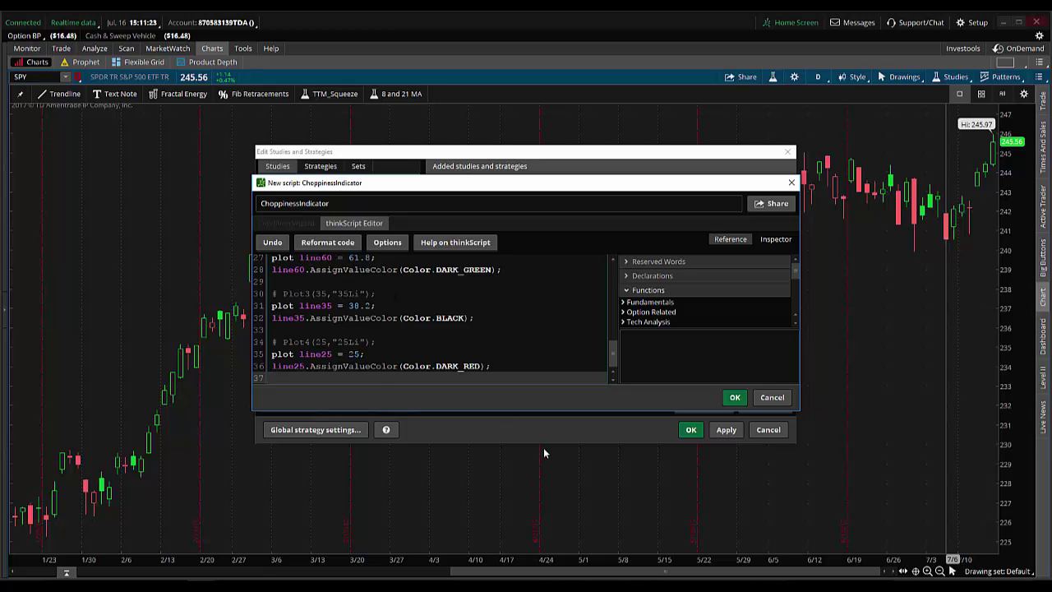
Step: Save the ChoppinessIndicator study and apply it beneath the SPY chart as a lower pane
left_click(735, 398)
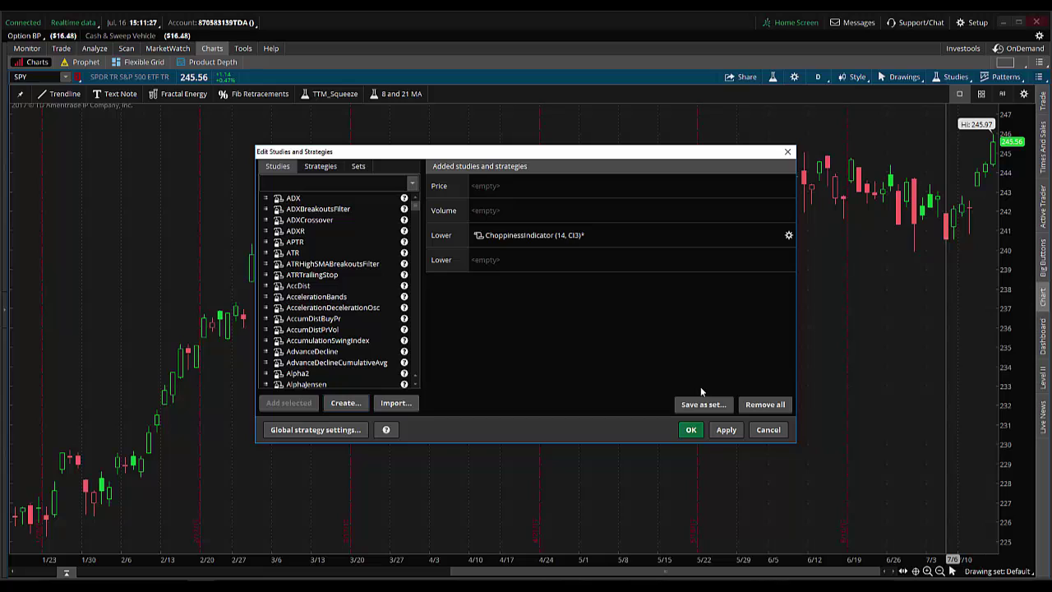
left_click(498, 241)
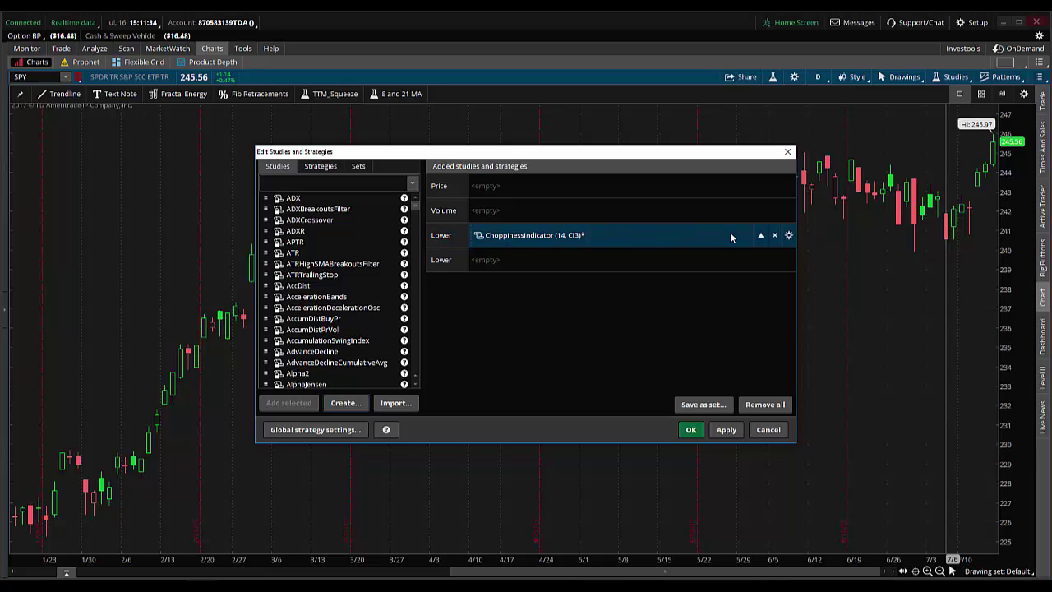
left_click(733, 431)
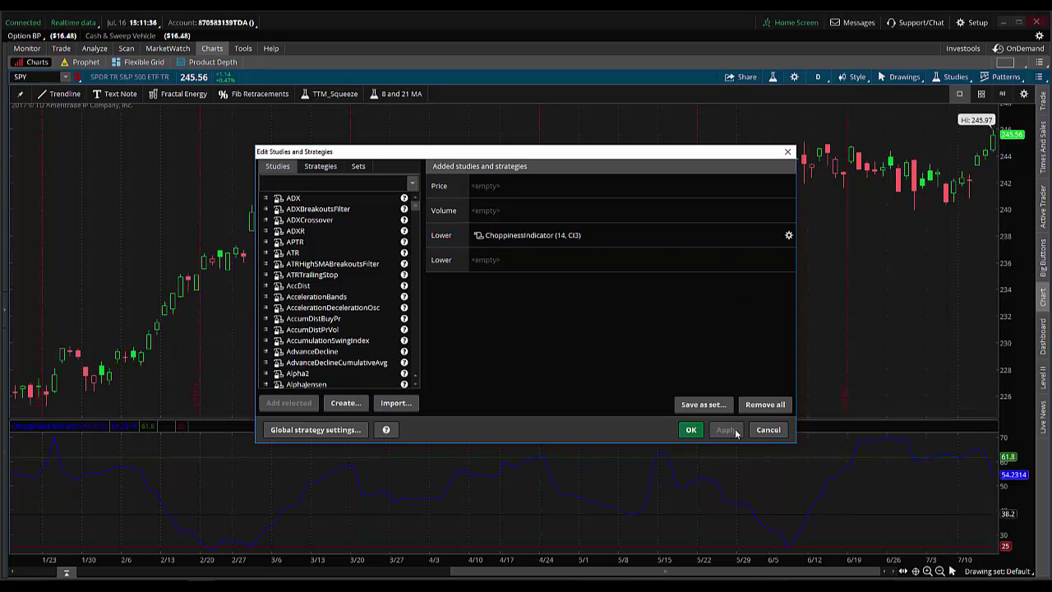
left_click(691, 429)
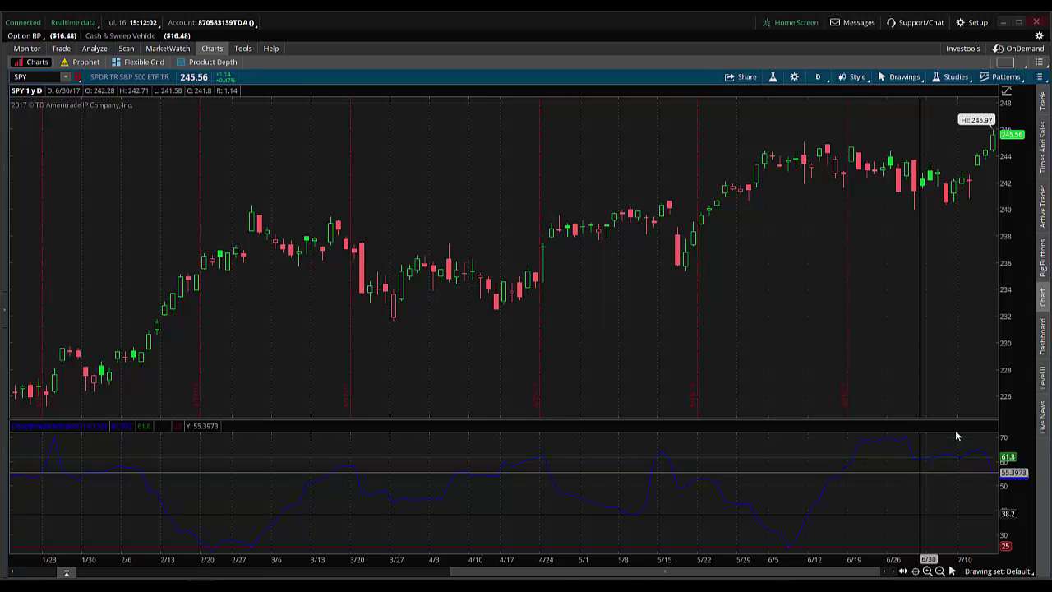
Step: Switch the Charts tab to a four-pane side-by-side grid layout and select the second pane
left_click(1005, 62)
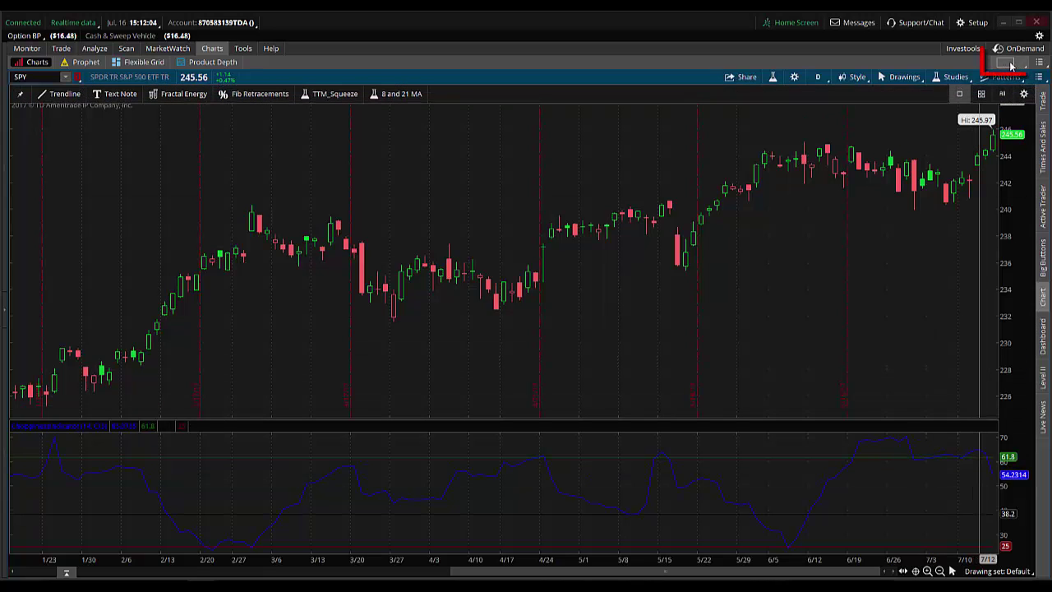
left_click(1006, 64)
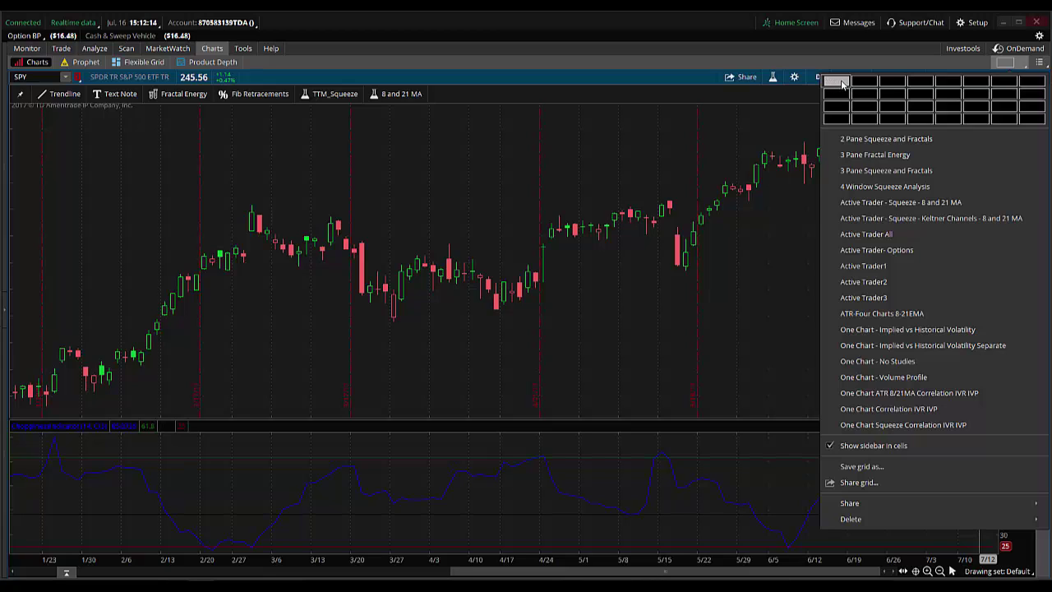
left_click(915, 83)
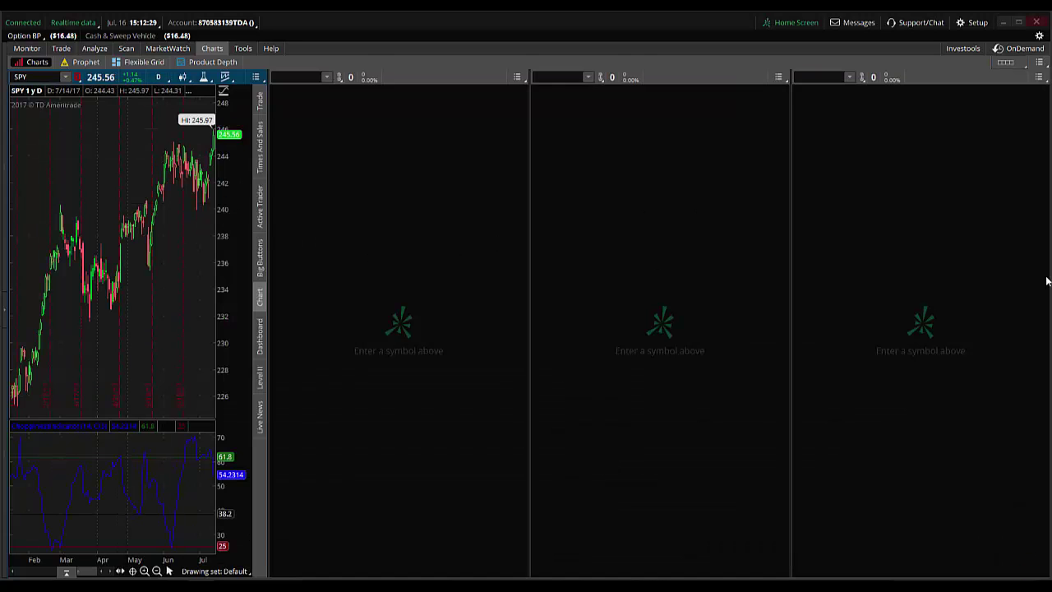
left_click(224, 90)
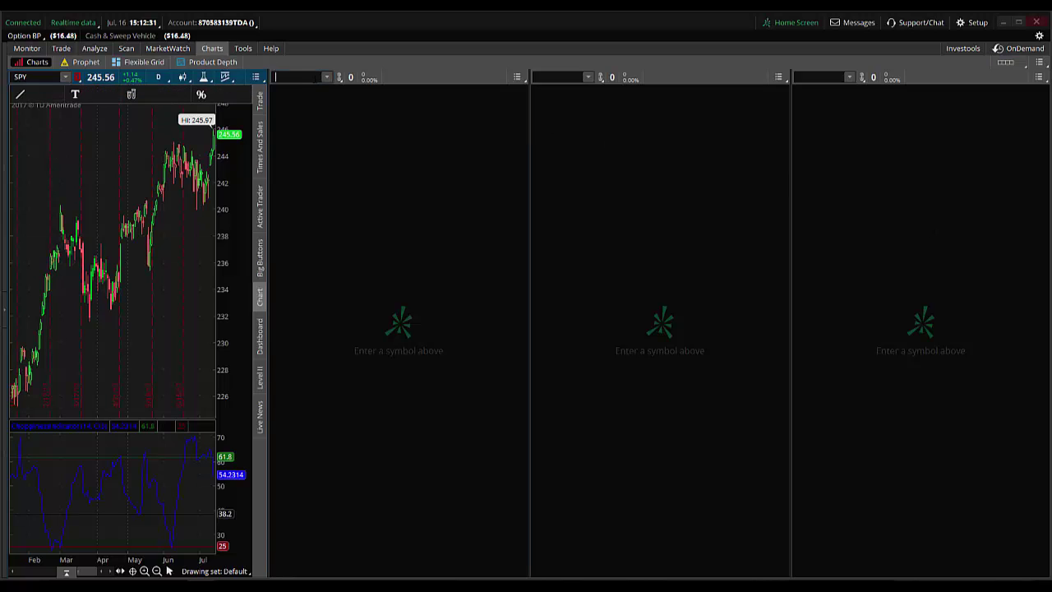
left_click(300, 78)
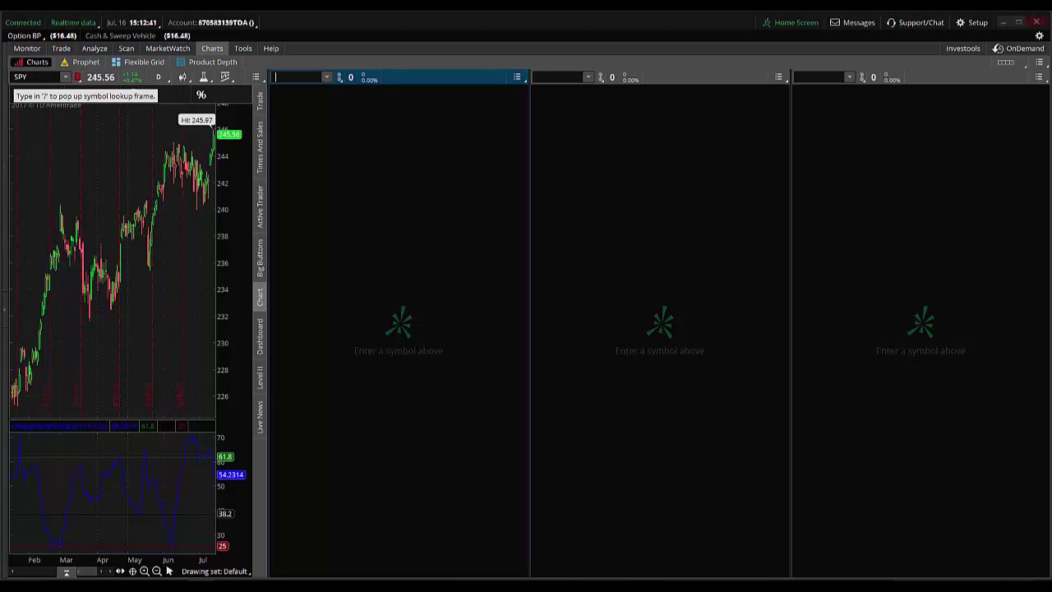
Step: Link all four chart panes to the red symbol-linking group
left_click(79, 80)
left_click(80, 81)
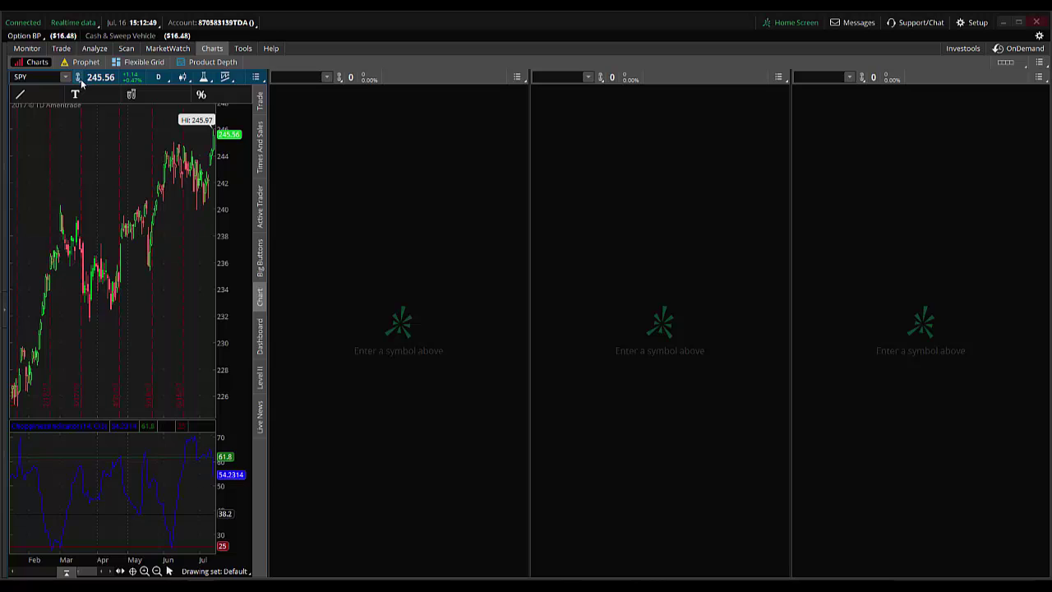
left_click(79, 79)
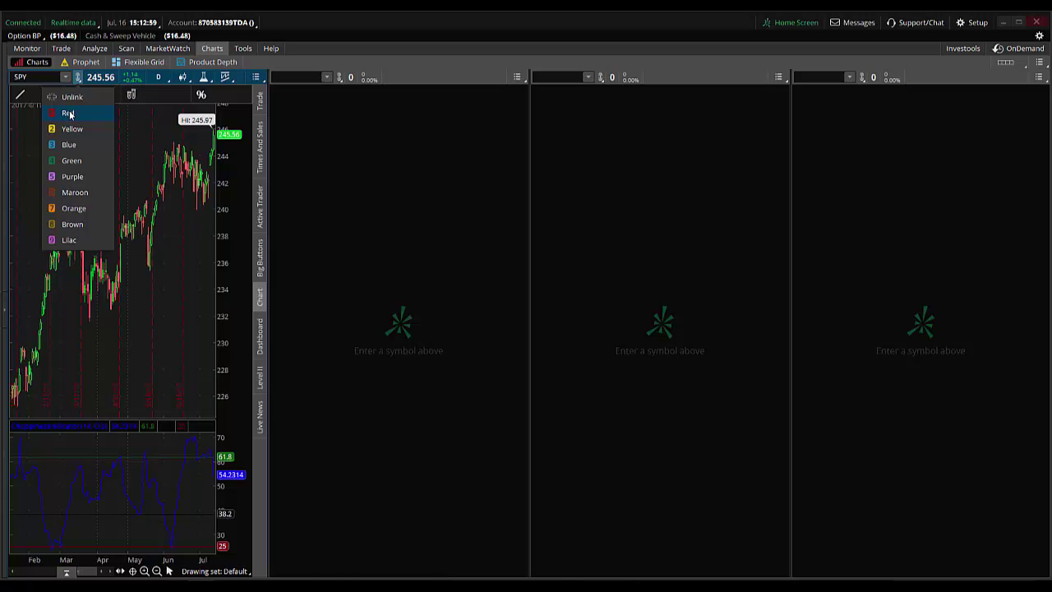
left_click(69, 111)
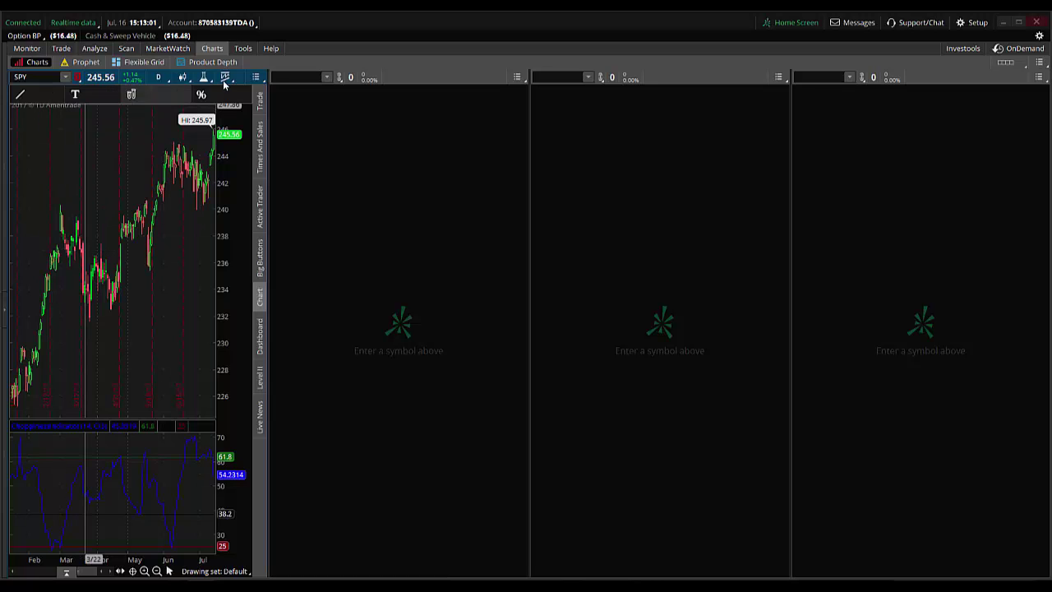
left_click(339, 78)
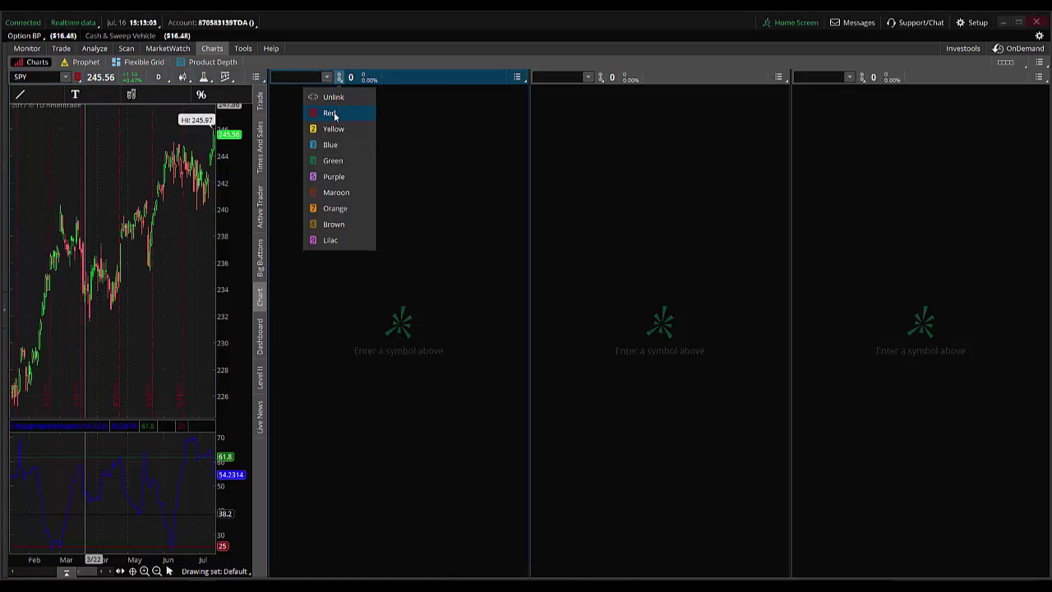
left_click(334, 113)
left_click(601, 80)
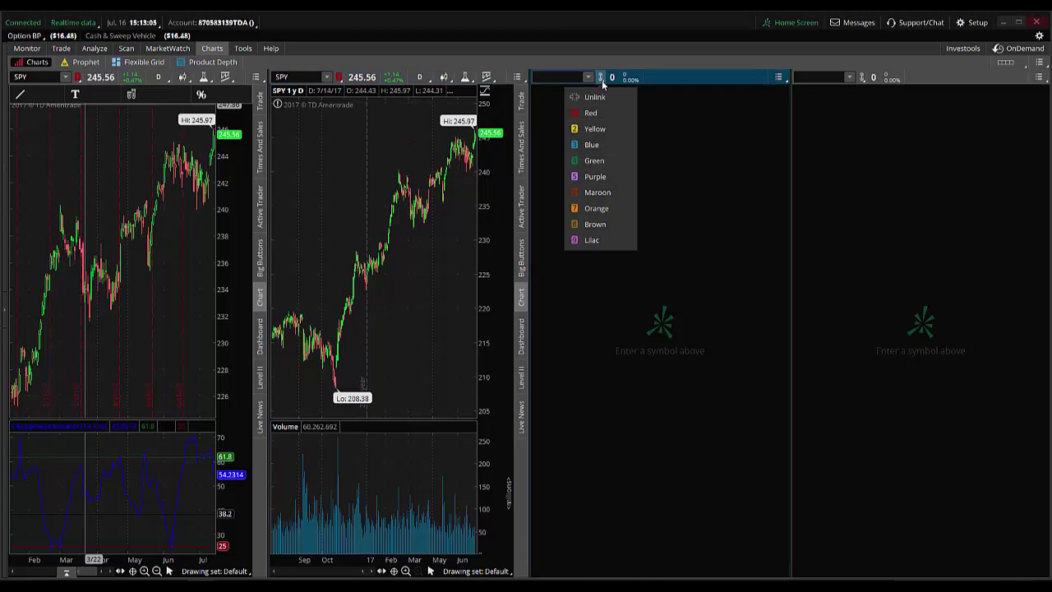
left_click(592, 112)
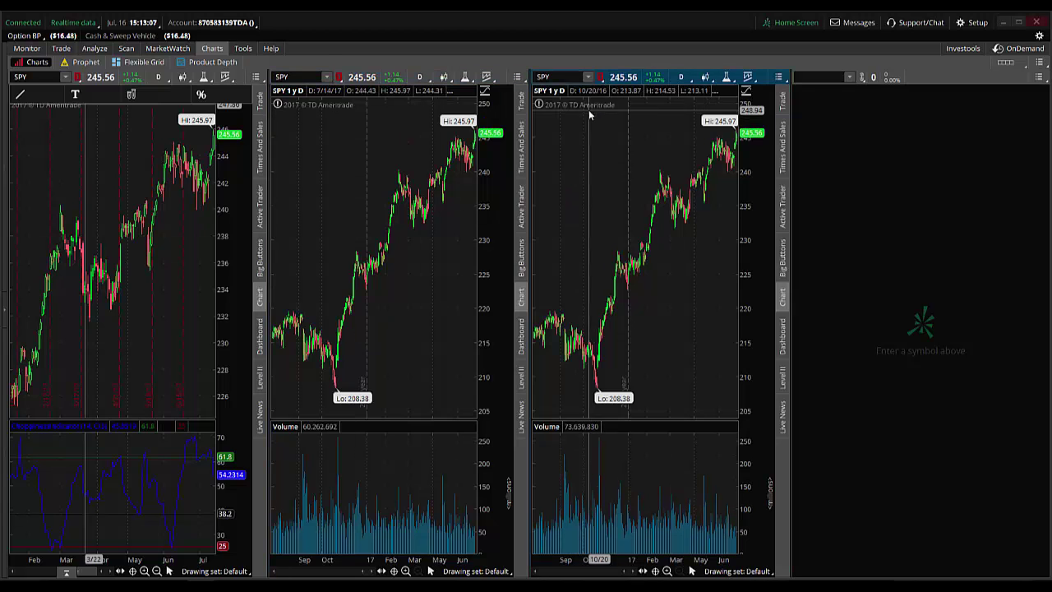
left_click(861, 78)
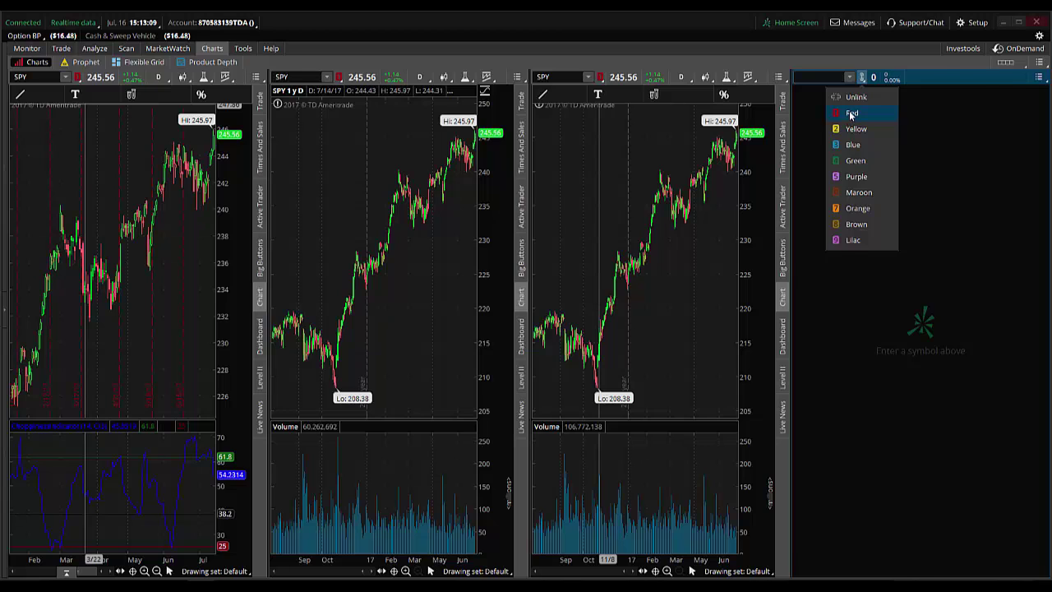
left_click(851, 113)
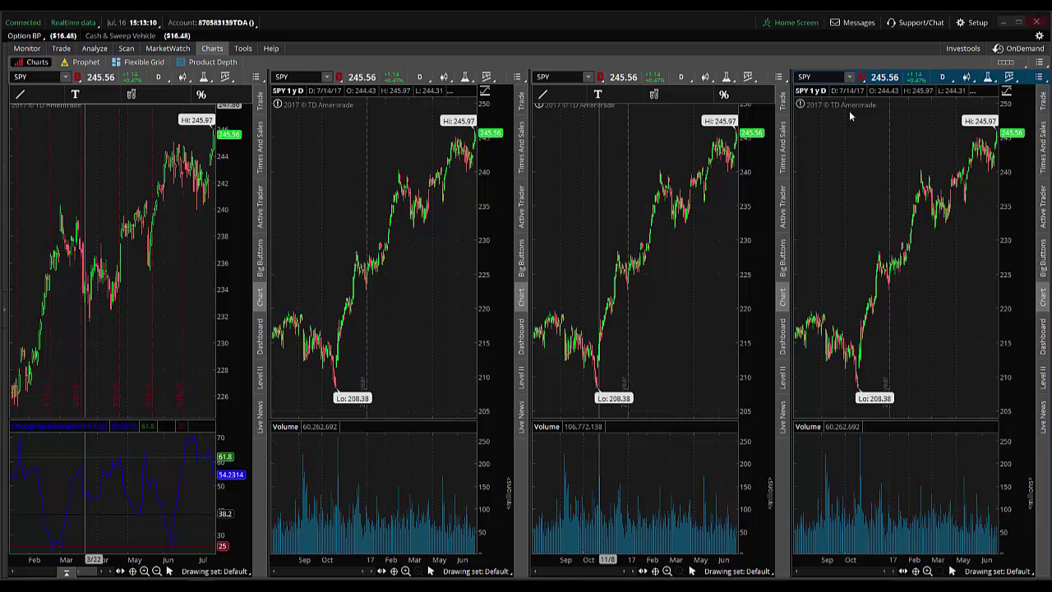
Step: Enter QQQ, then SPY, in the first pane's symbol box so all linked charts show SPY
left_click(25, 76)
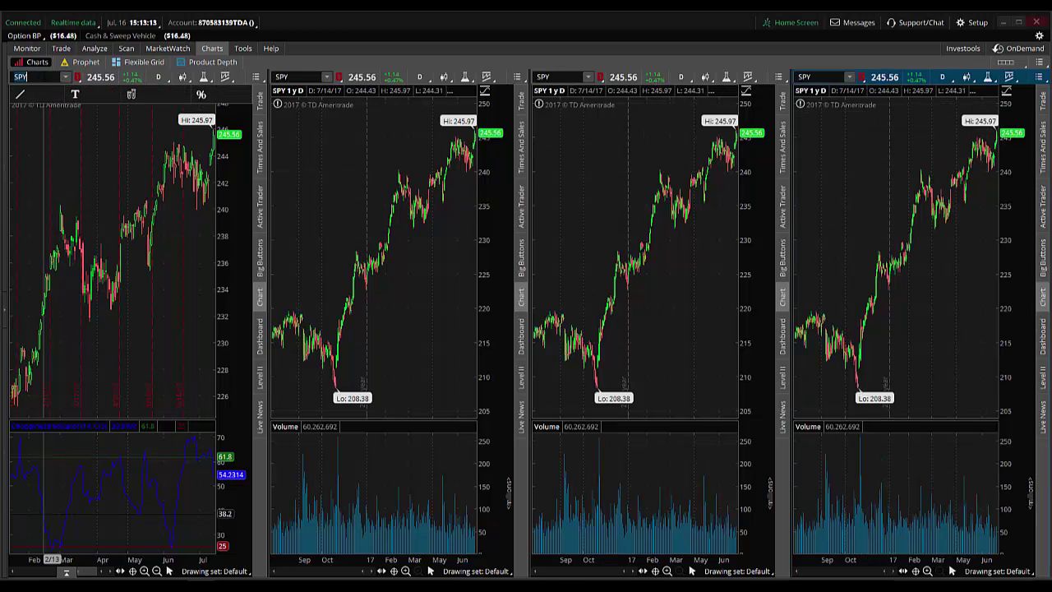
type("QQQ")
key("Return")
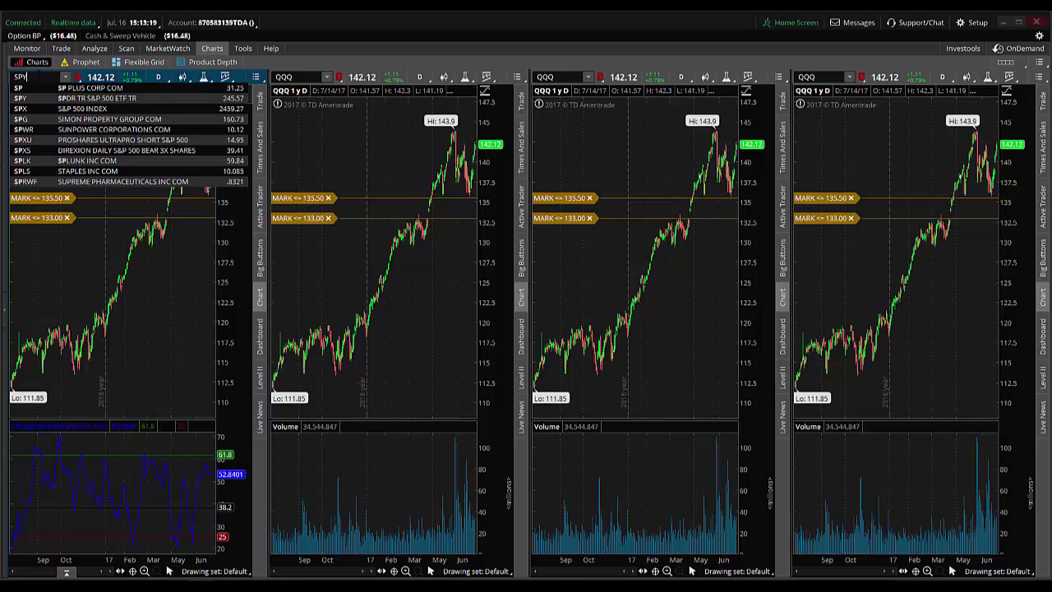
type("Y")
key("Return")
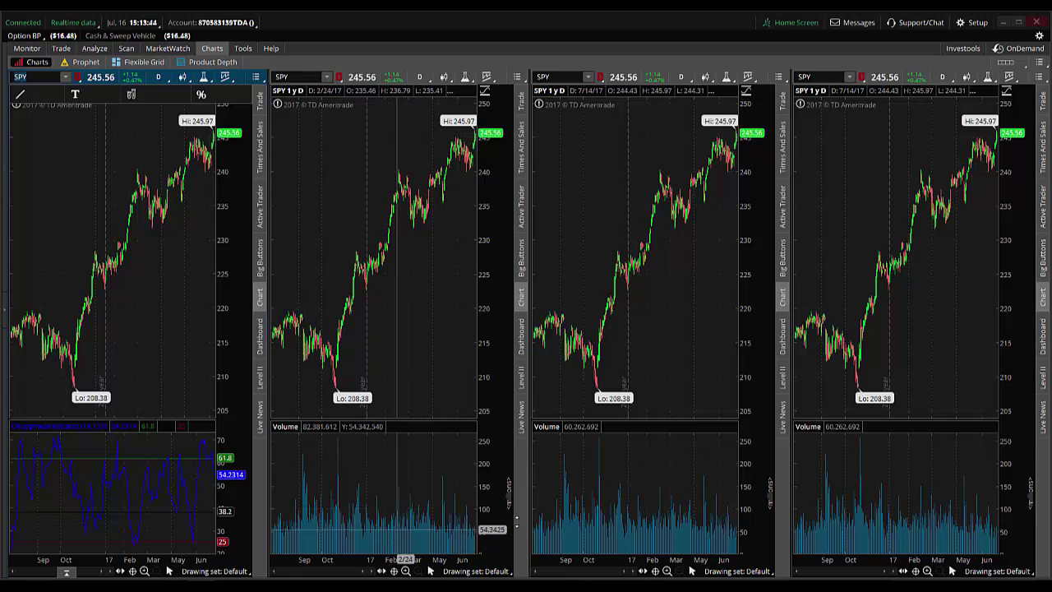
Step: Maximize the second SPY chart's cell so it fills the whole layout
mouse_move(510, 83)
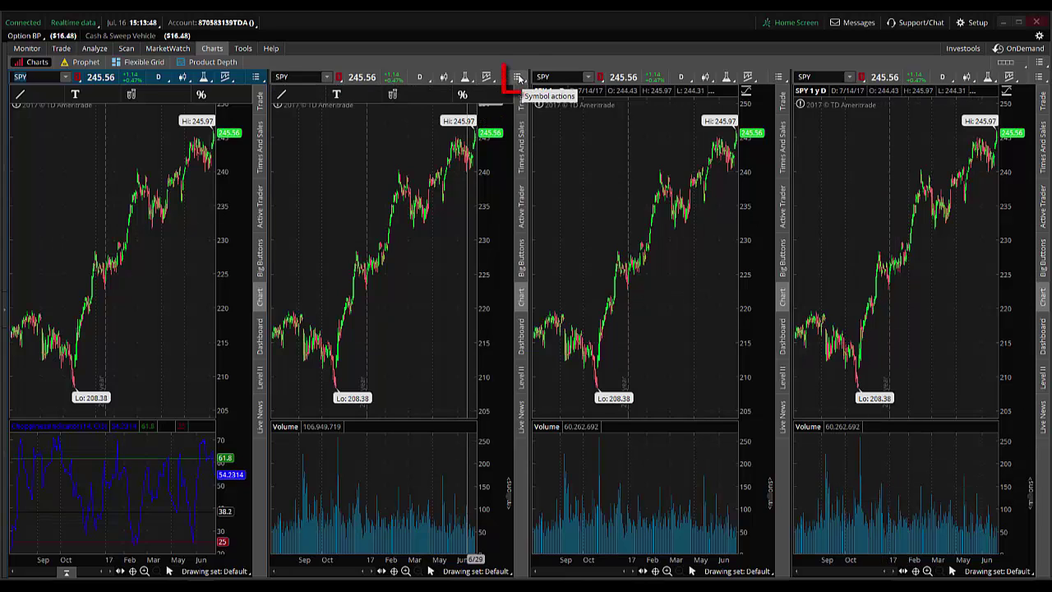
left_click(519, 77)
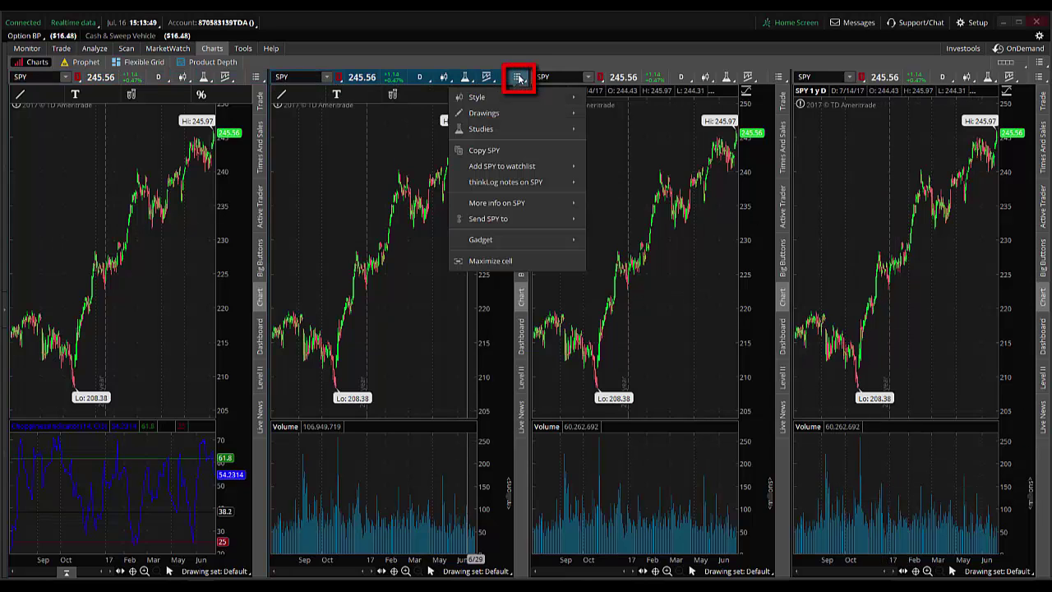
left_click(492, 262)
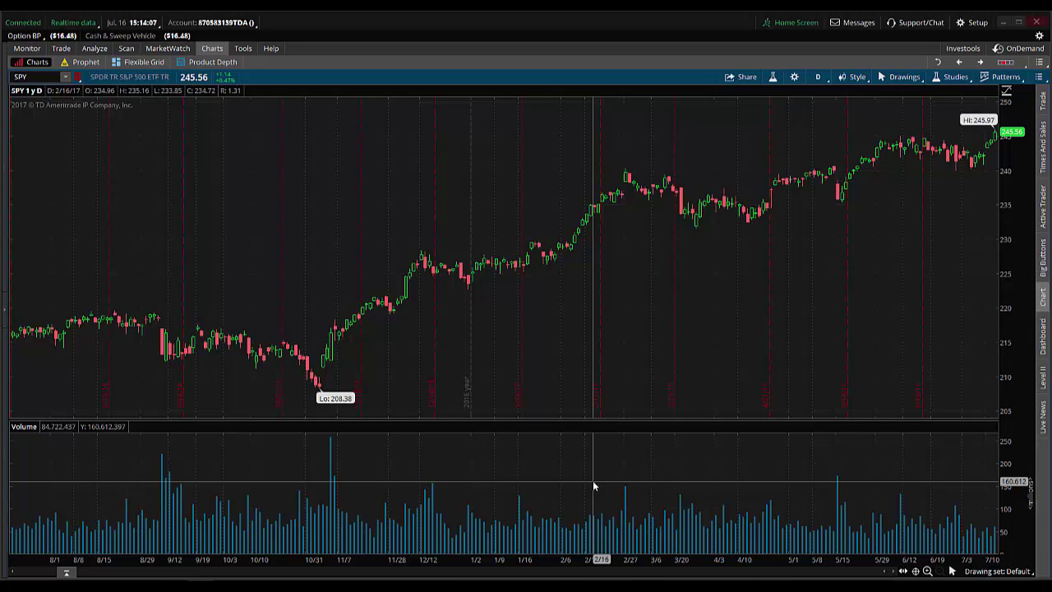
Step: Enable Keep time zoom on the Chart Settings Time axis tab and apply it
left_click(794, 78)
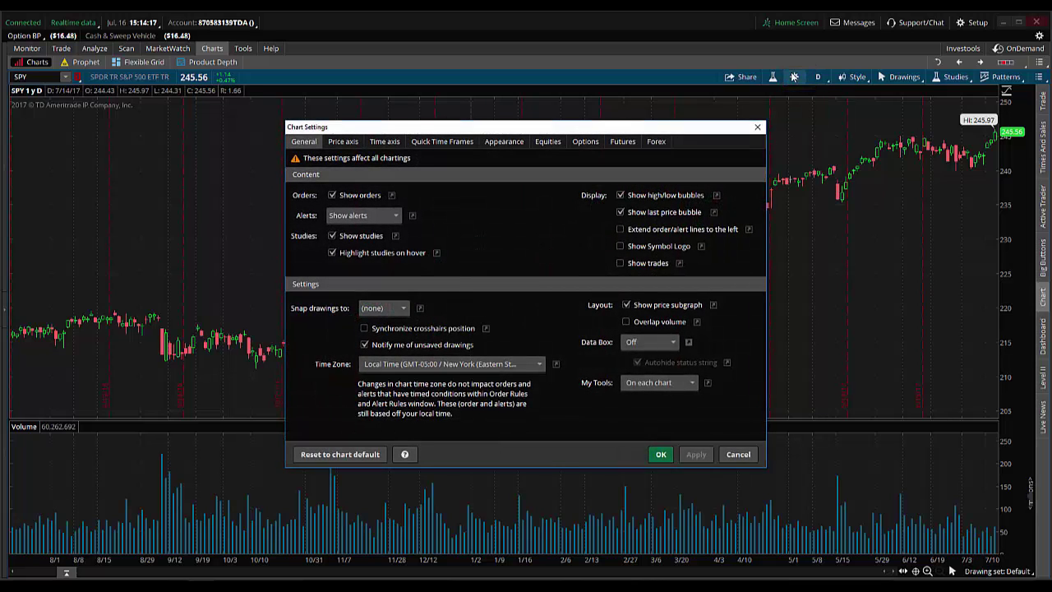
left_click(384, 142)
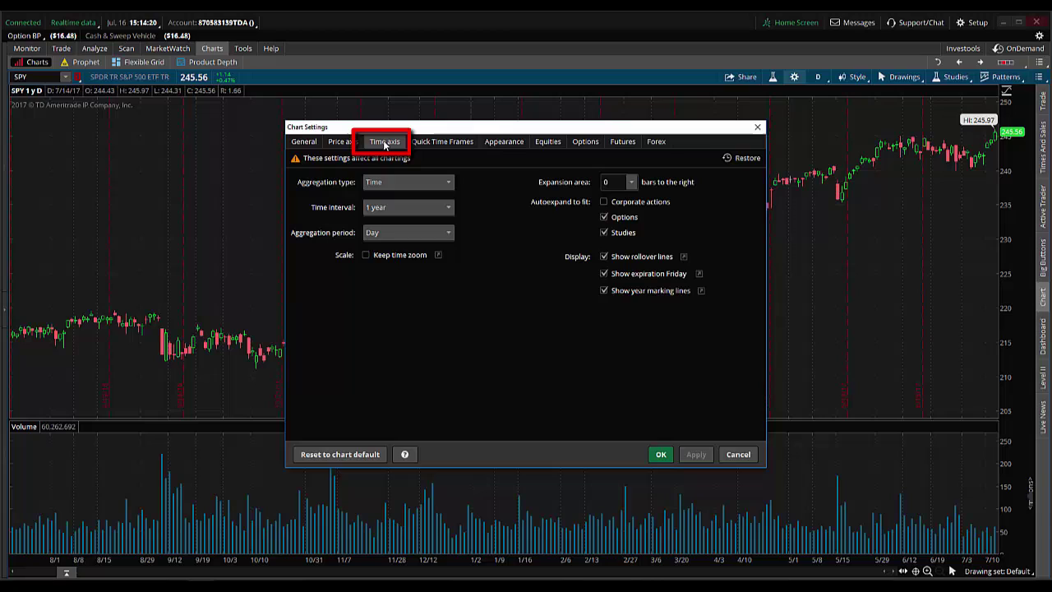
left_click(366, 256)
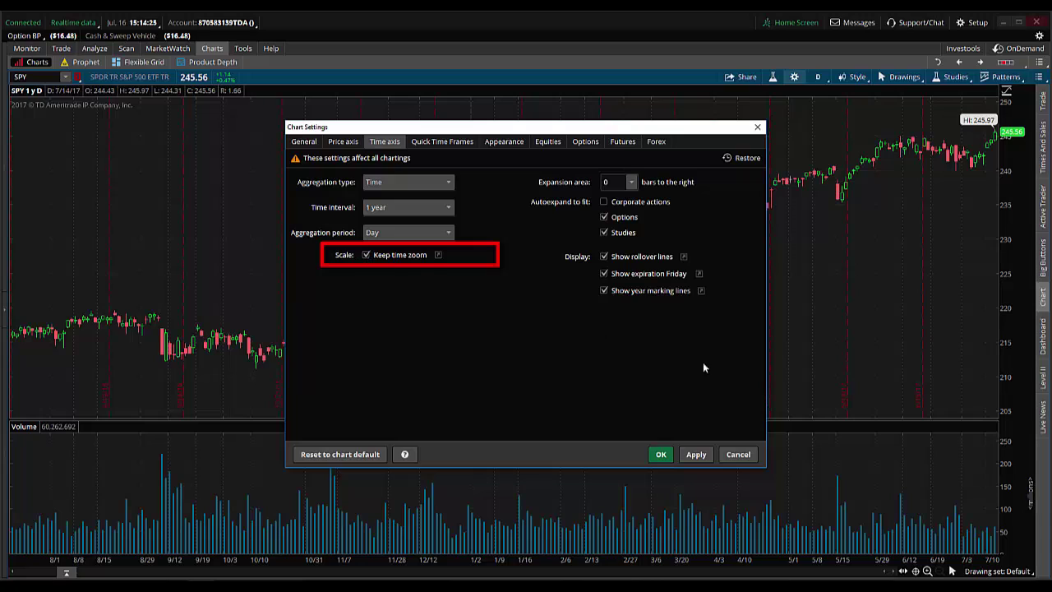
left_click(702, 454)
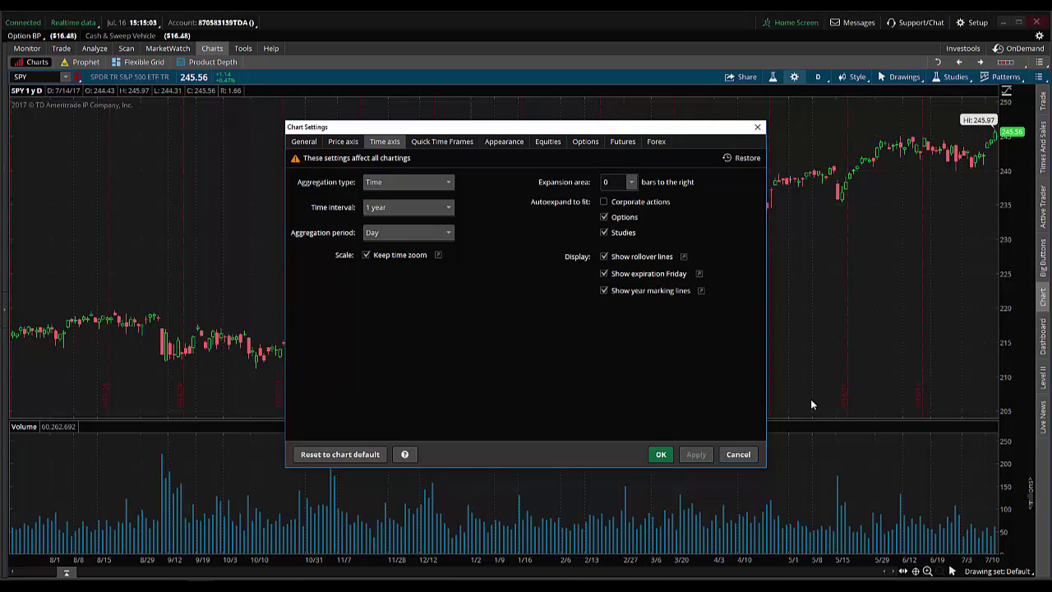
Step: Turn off the volume subgraph and extended-hours trading session for equity charts
left_click(542, 145)
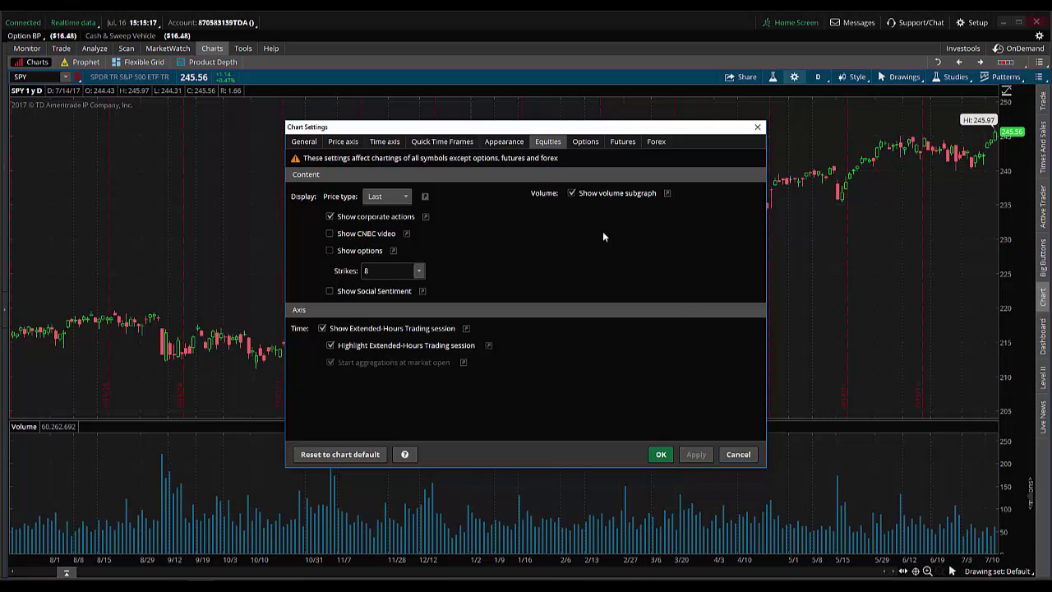
left_click(572, 194)
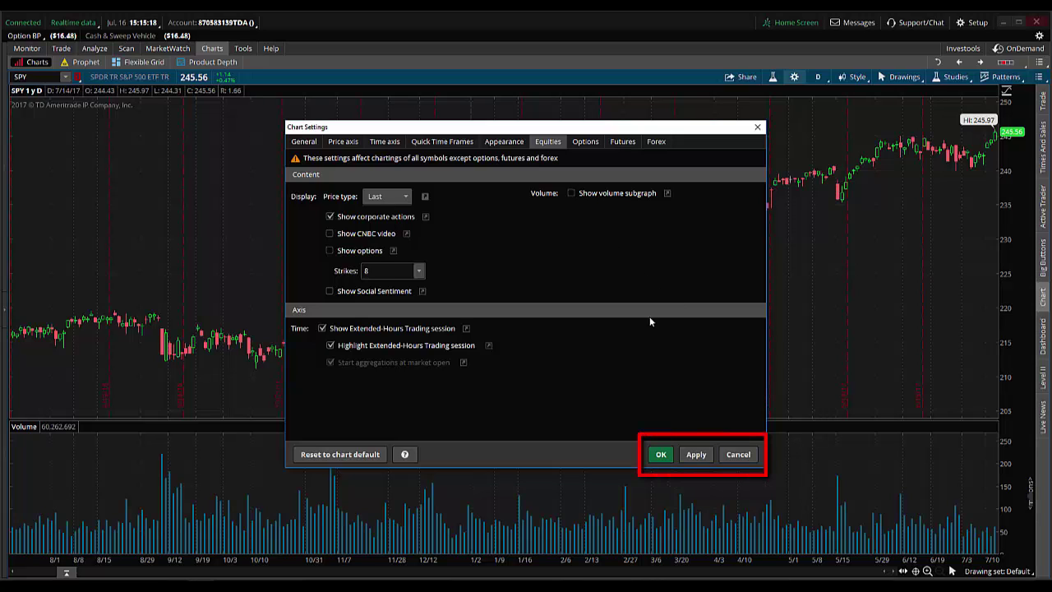
left_click(703, 457)
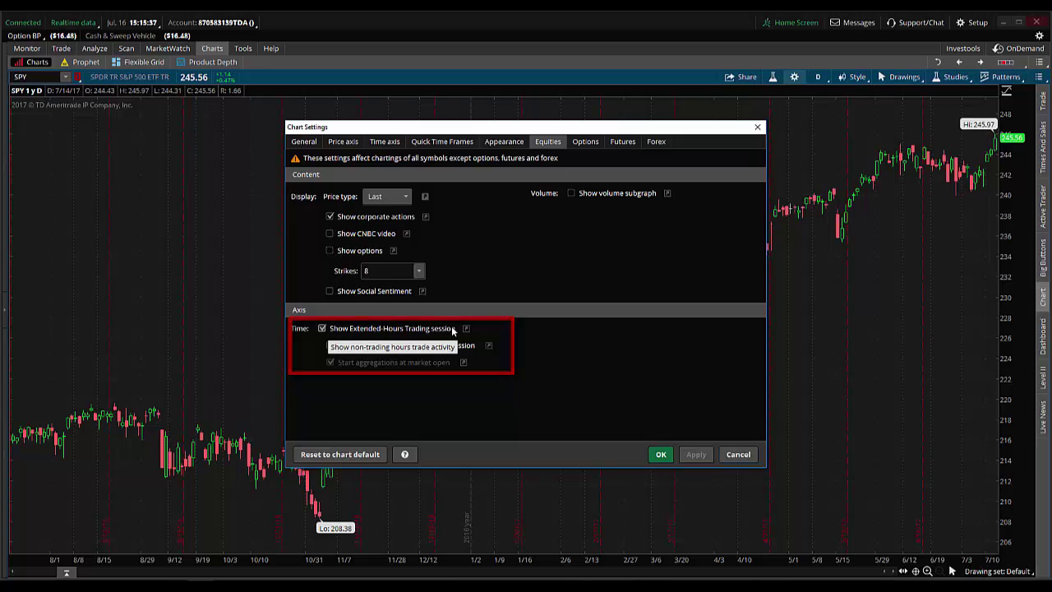
left_click(323, 328)
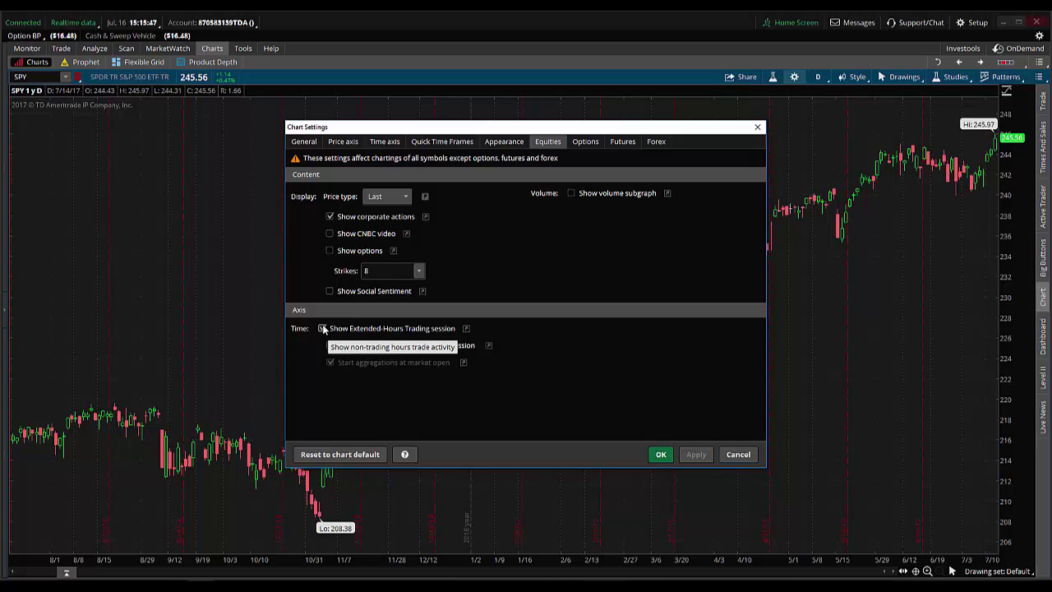
left_click(324, 328)
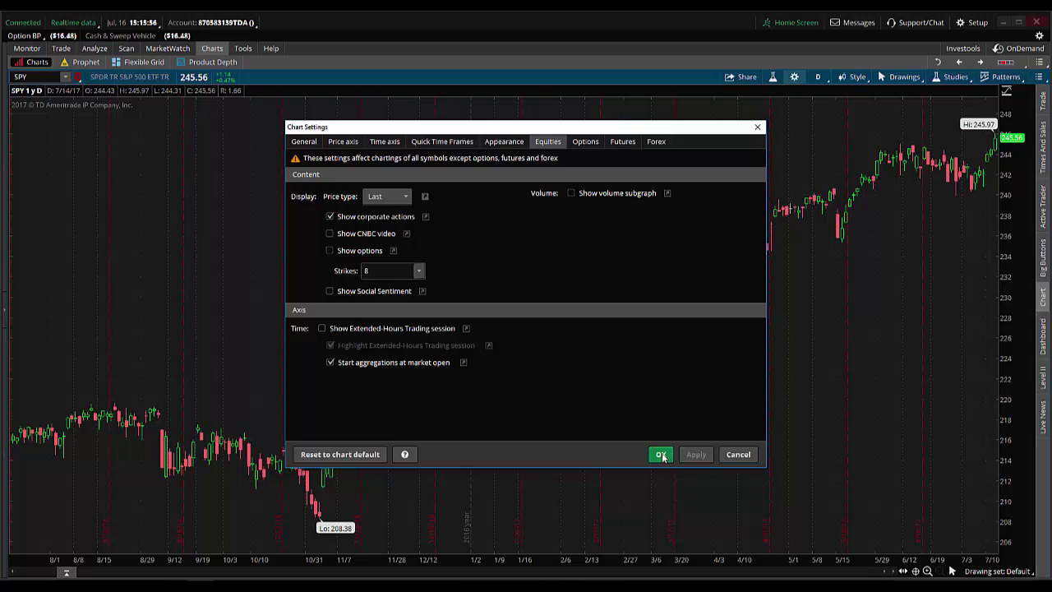
left_click(382, 145)
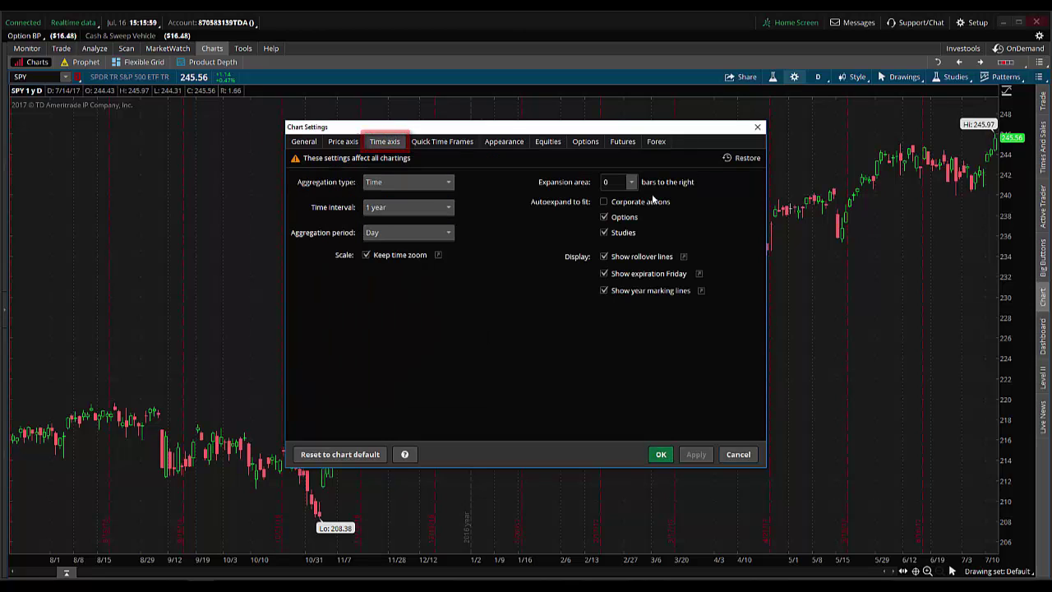
Step: Set the right expansion area to 3 bars, apply, and close Chart Settings with OK
left_click(612, 182)
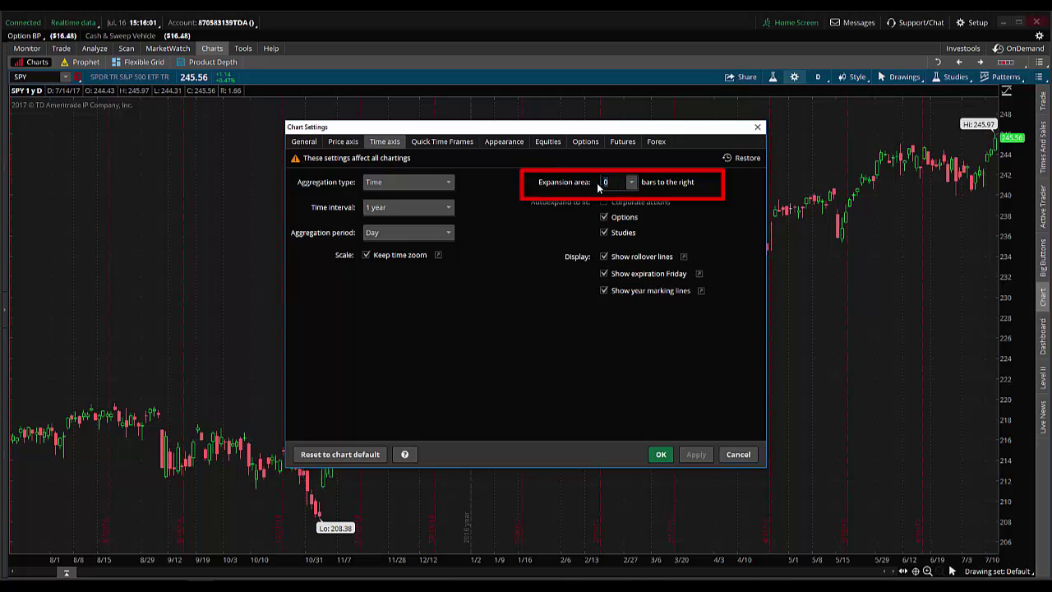
type("3")
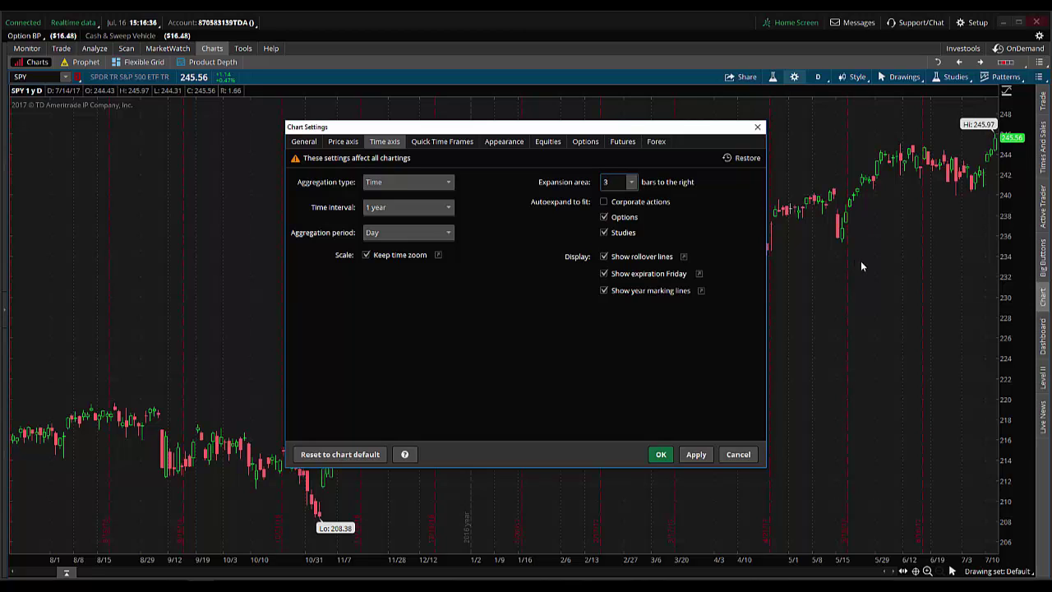
left_click(691, 456)
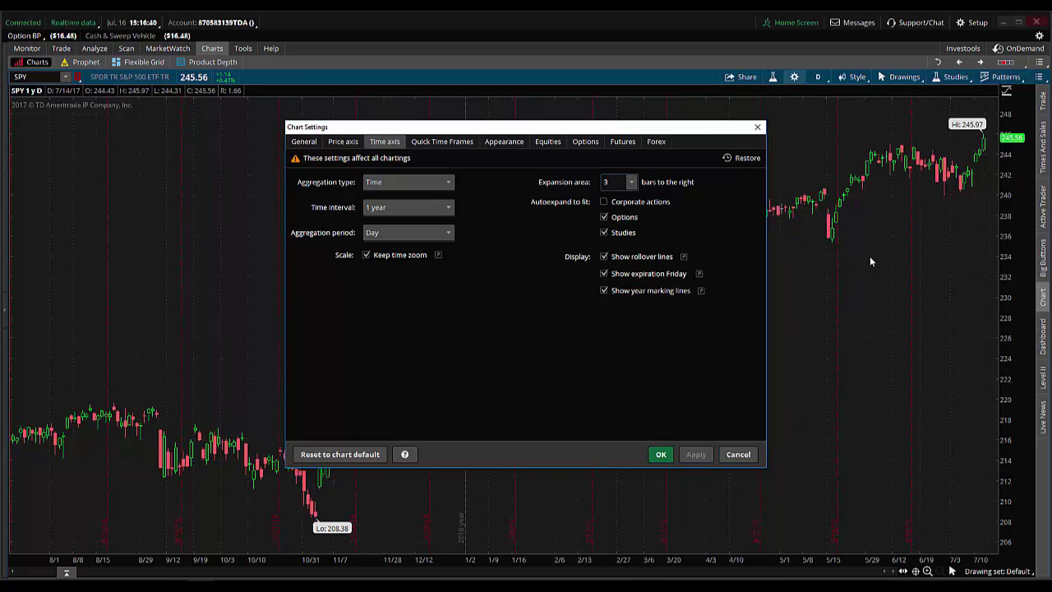
left_click(662, 455)
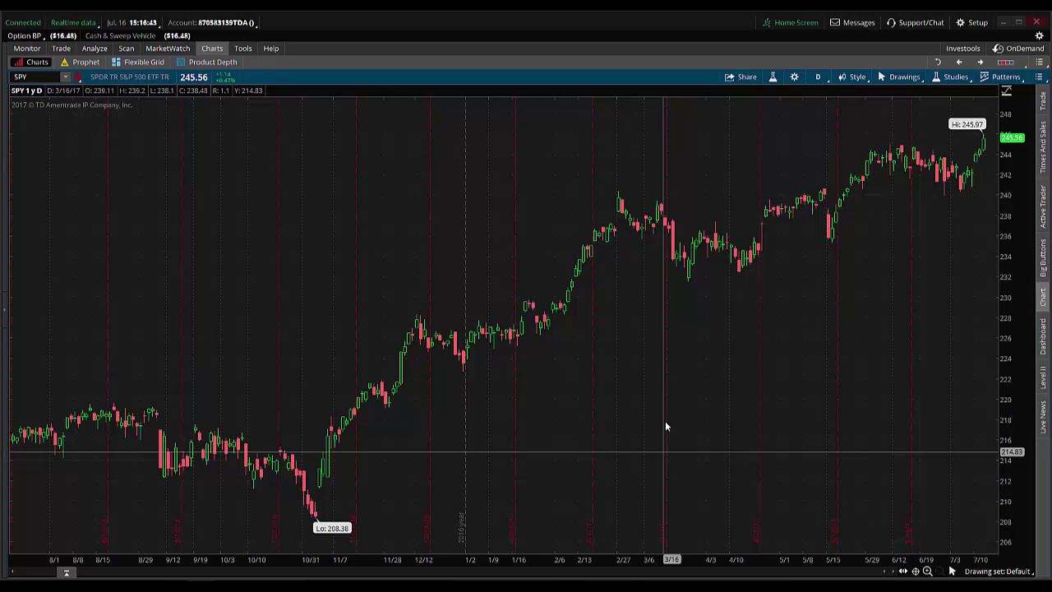
Step: Restore the four-chart grid and add ChoppinessIndicator as a lower study on the second SPY chart
left_click(1041, 78)
left_click(948, 261)
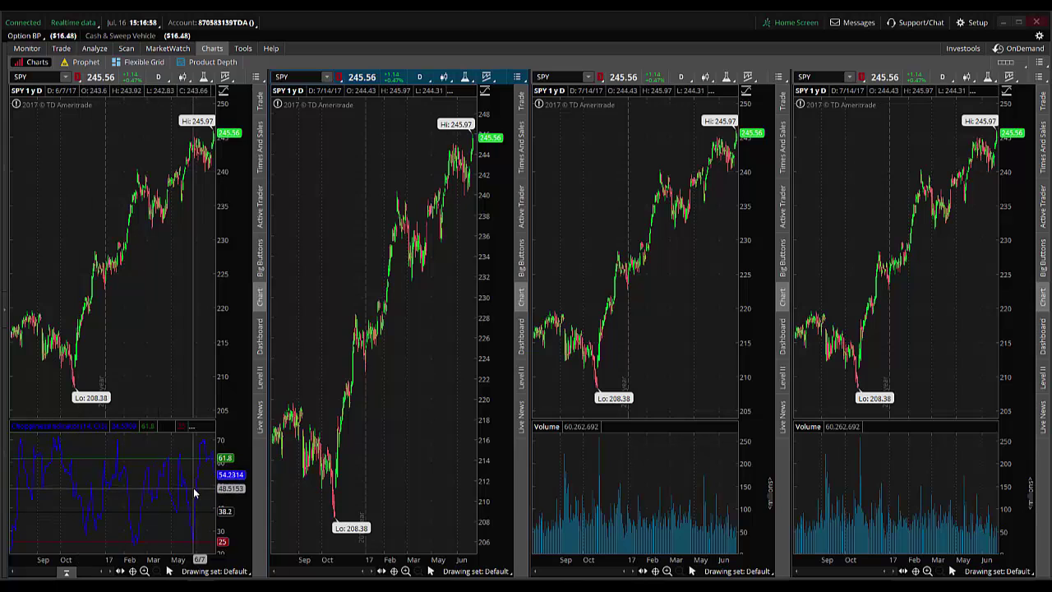
left_click(465, 78)
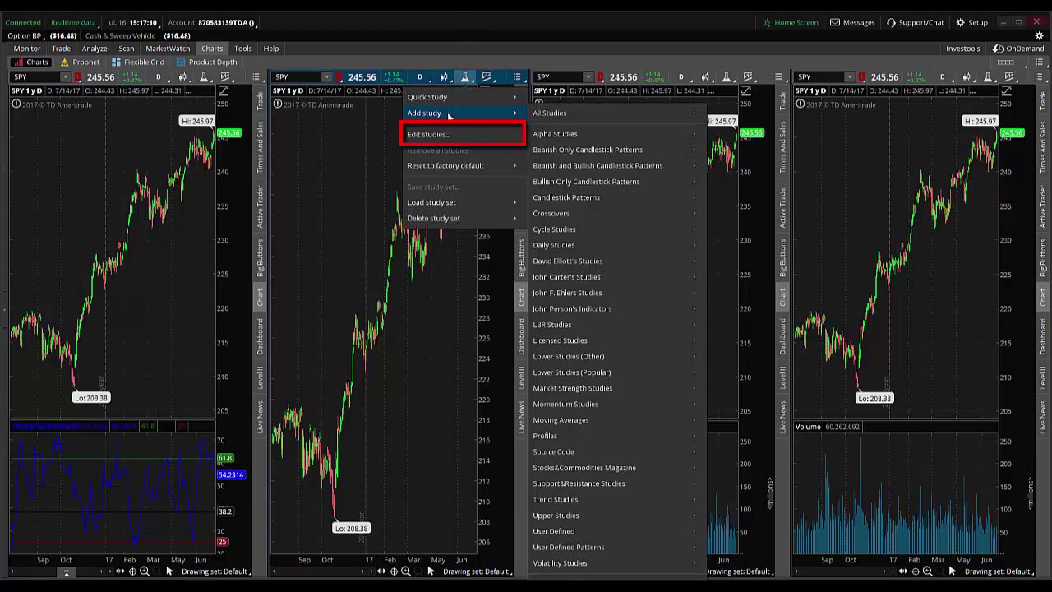
left_click(450, 134)
scroll(336, 275, "down", 5)
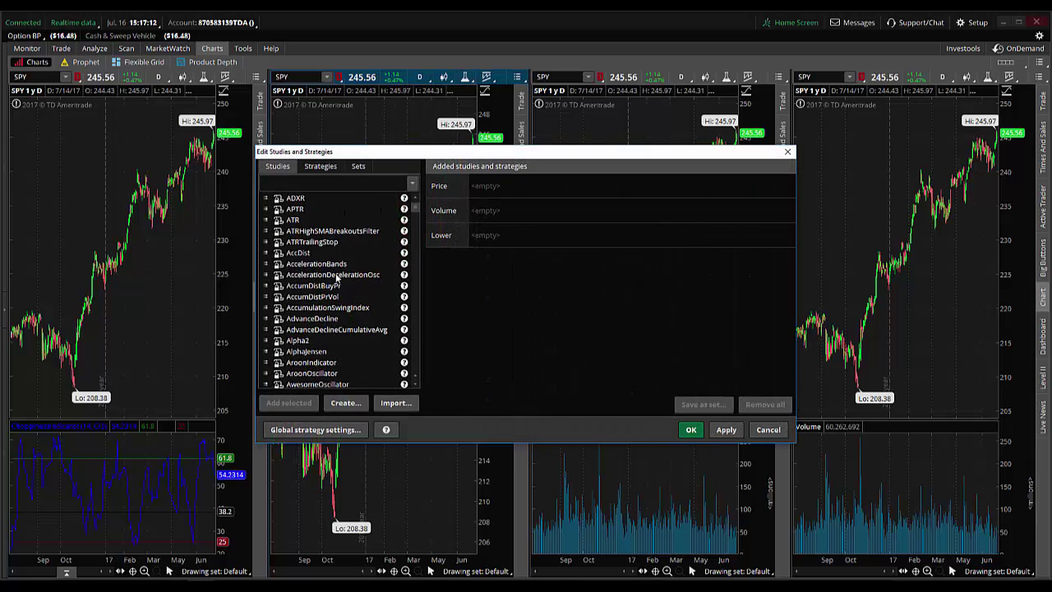
scroll(336, 275, "down", 3)
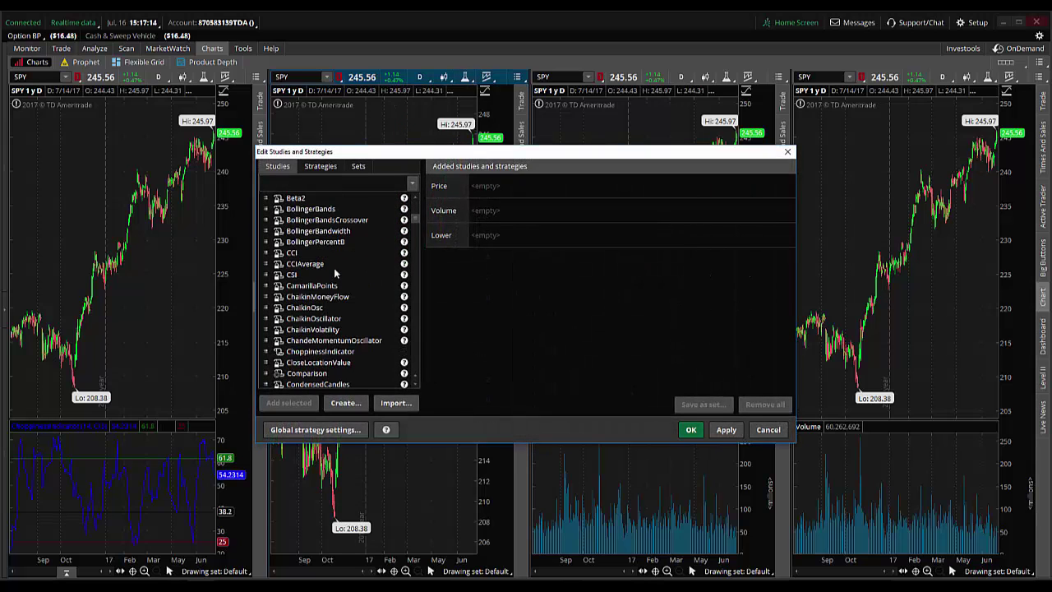
left_click(313, 353)
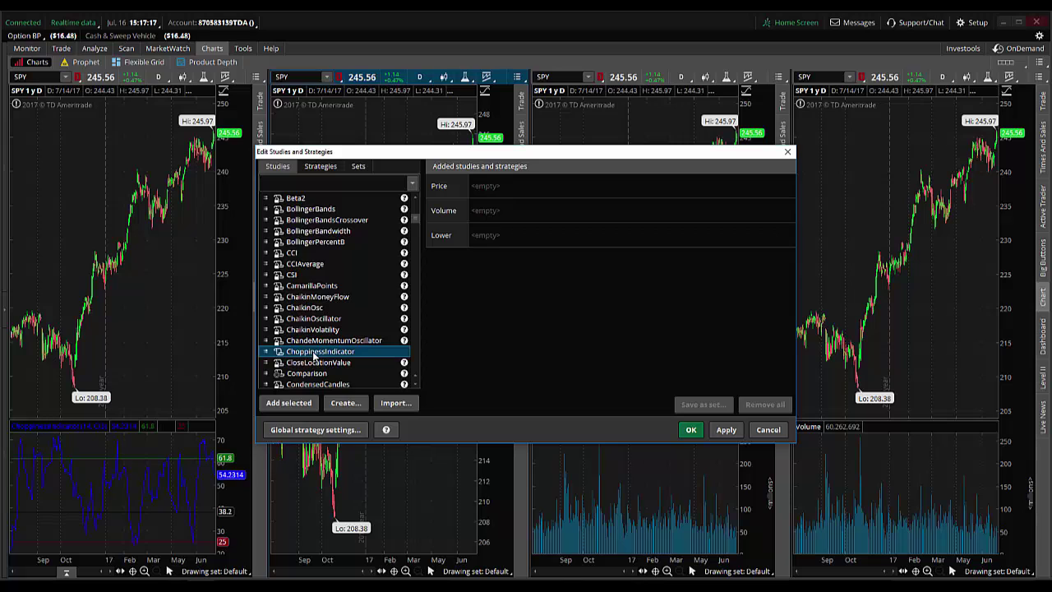
left_click(290, 403)
left_click(726, 430)
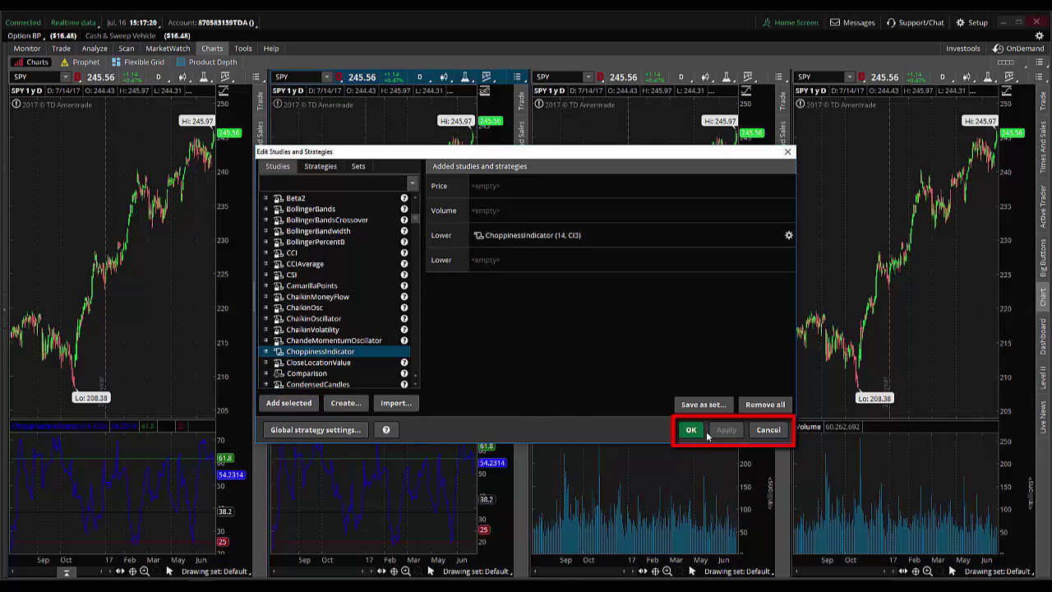
left_click(691, 429)
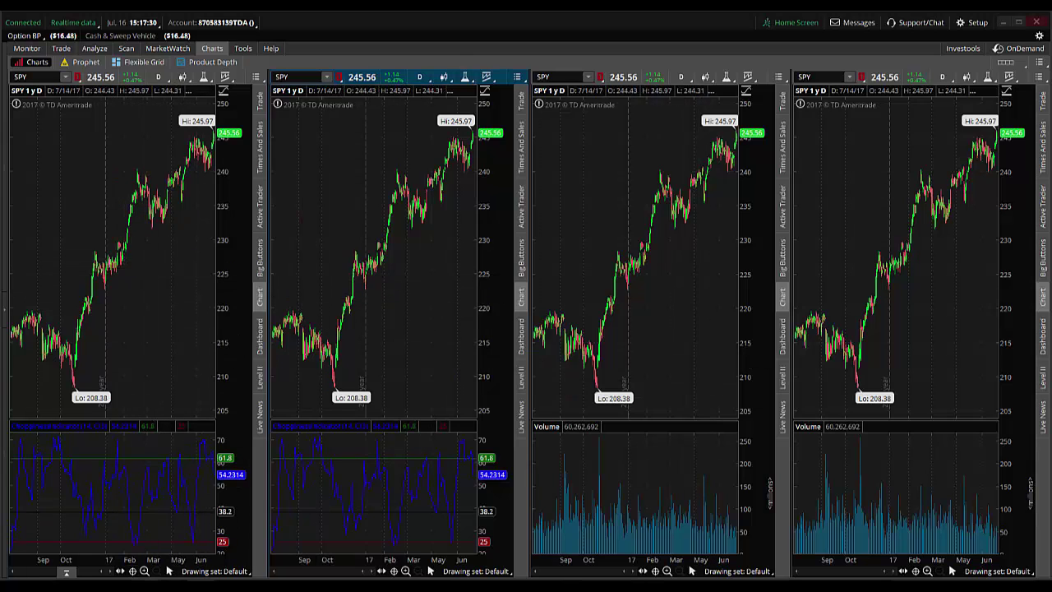
Step: Zoom chart 1 in three levels and chart 2 in two levels to show recent months
left_click(145, 572)
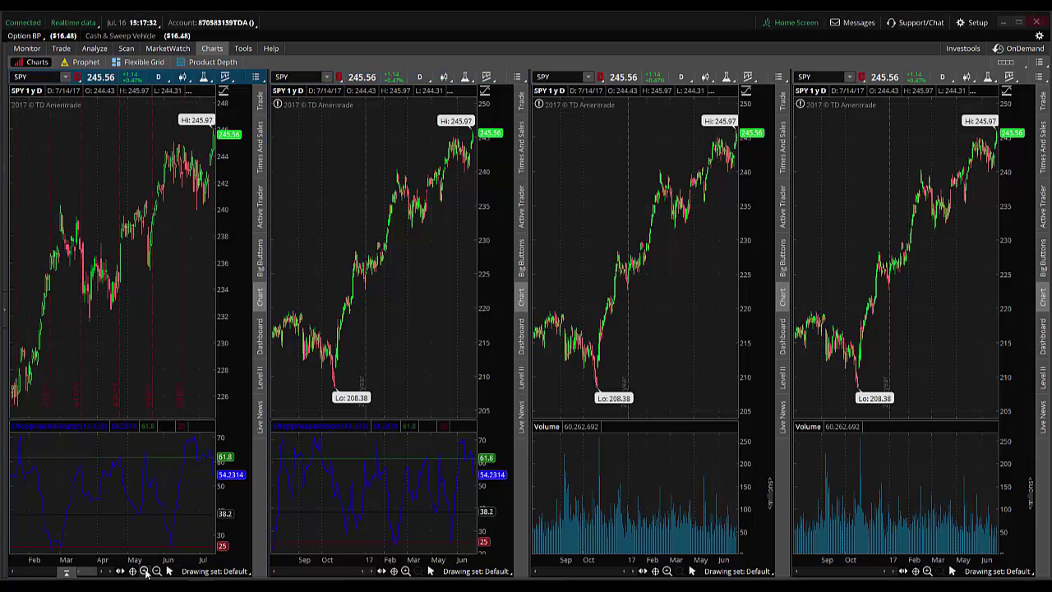
left_click(145, 571)
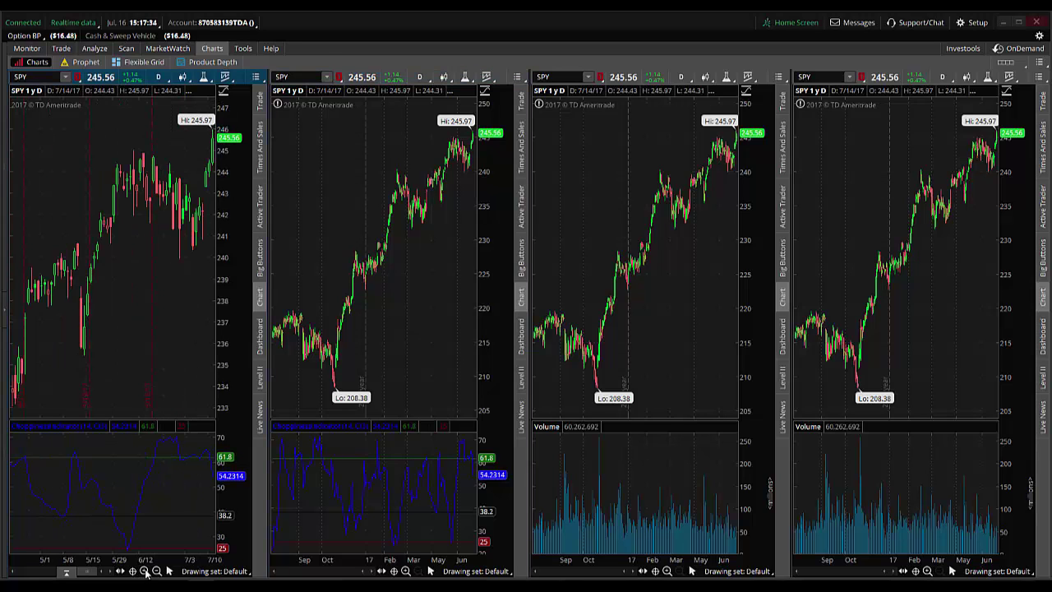
left_click(144, 572)
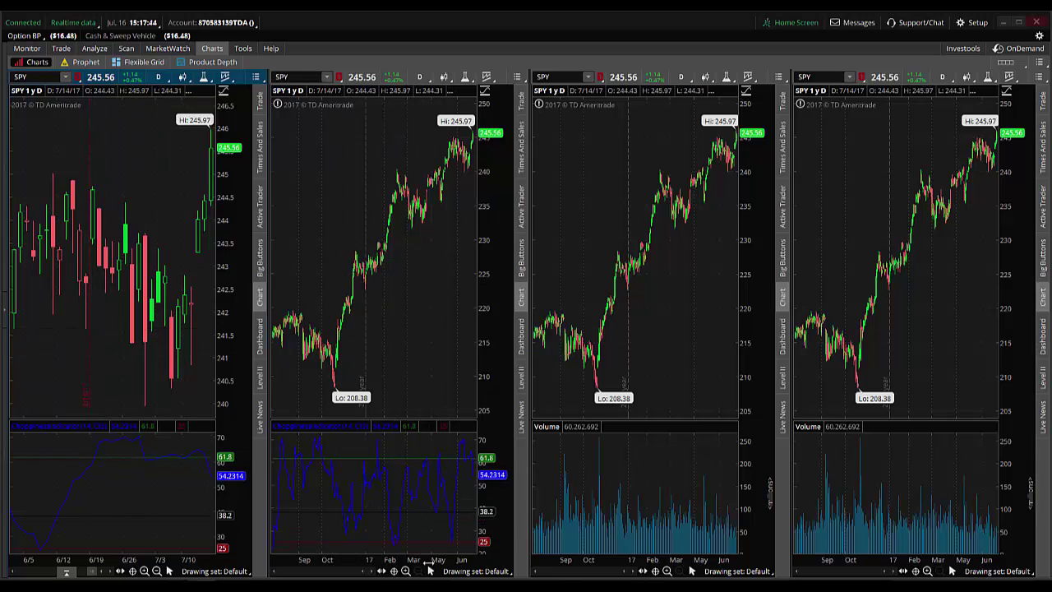
left_click(406, 572)
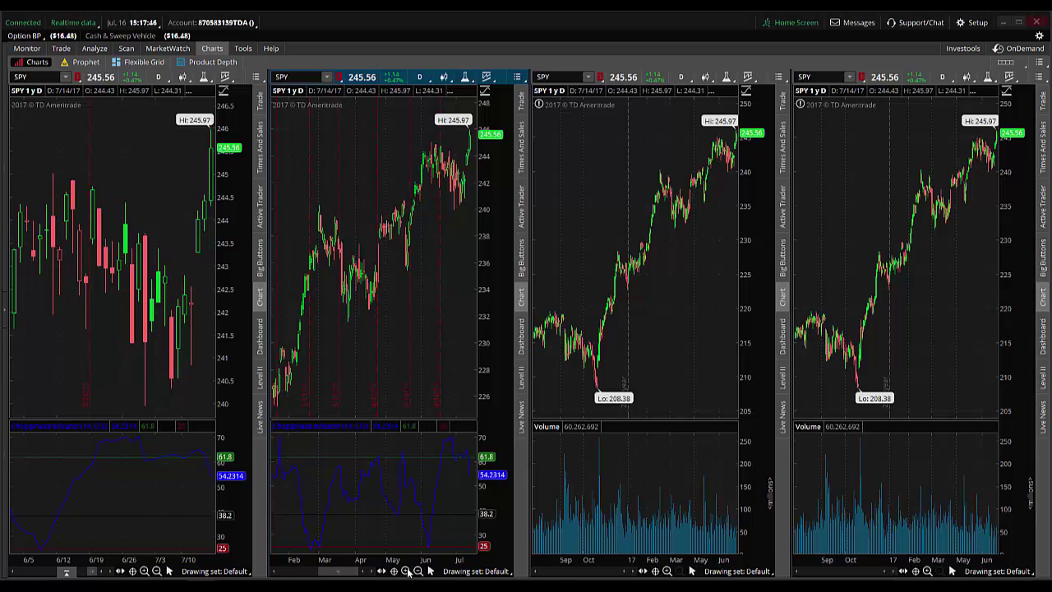
left_click(407, 571)
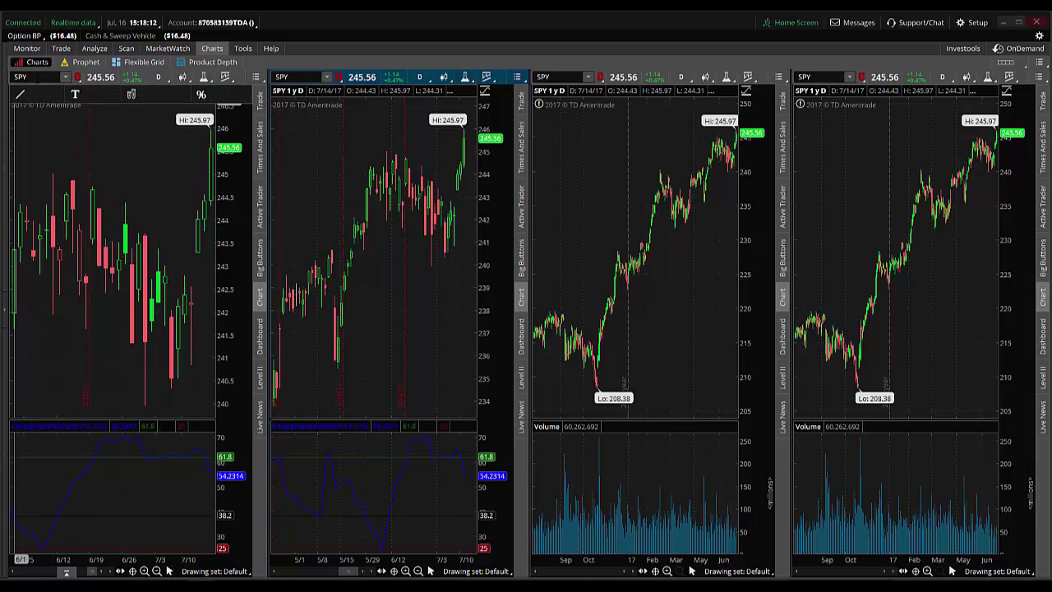
Step: Enter IWM in the first chart's symbol box to load it on all linked charts
left_click(14, 99)
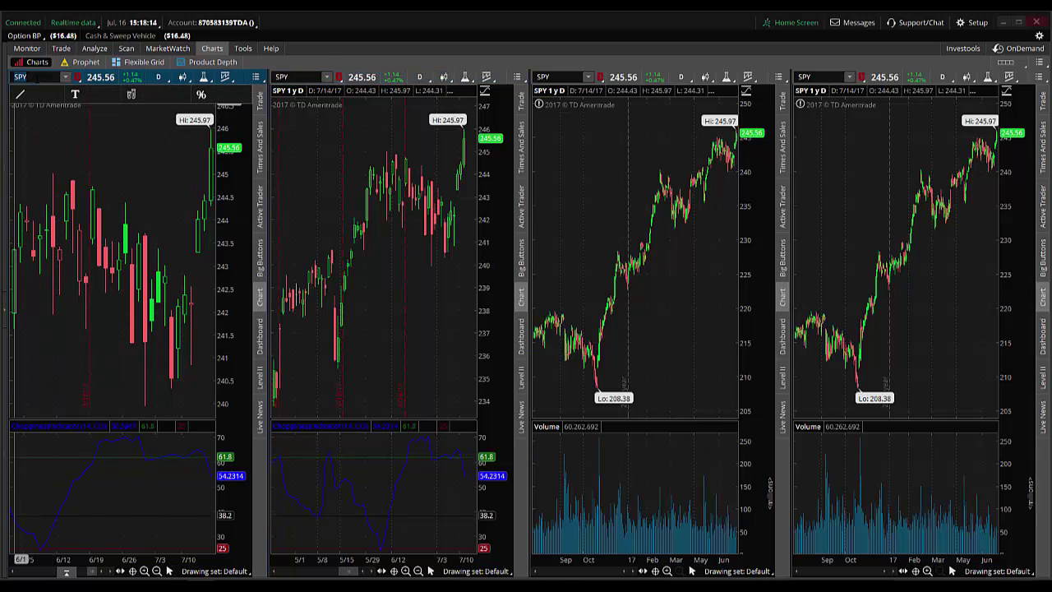
type("IWM")
key("Return")
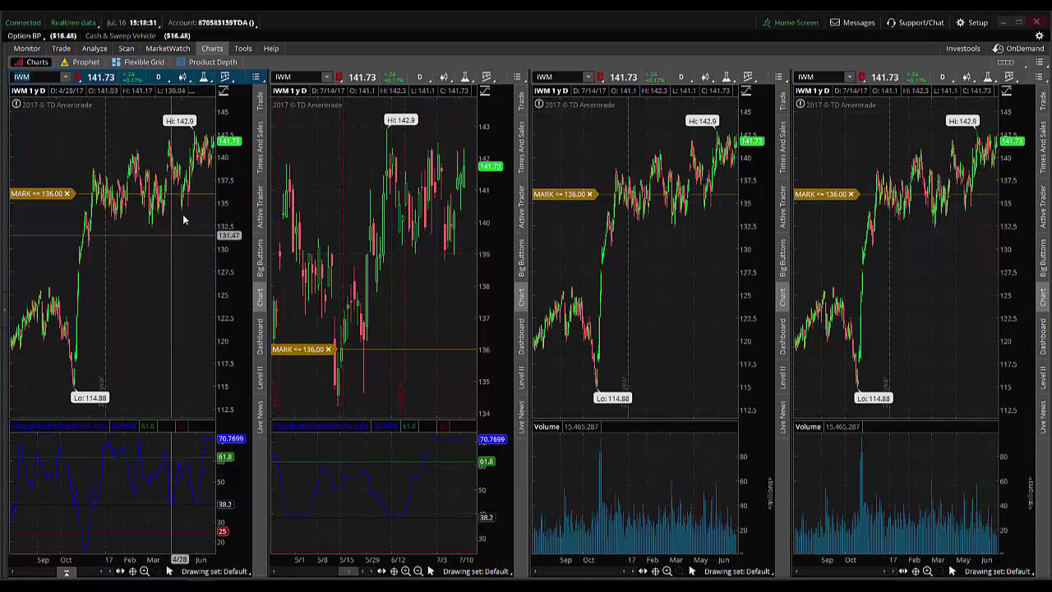
Step: Maximize the first chart and enable Keep time zoom in the time axis settings
left_click(257, 78)
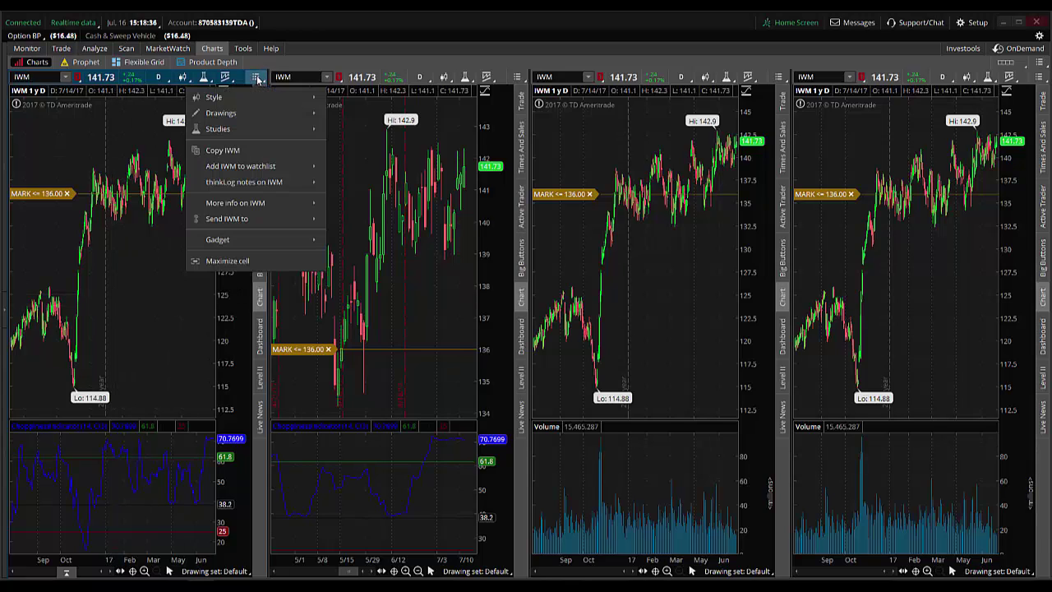
left_click(217, 263)
left_click(799, 78)
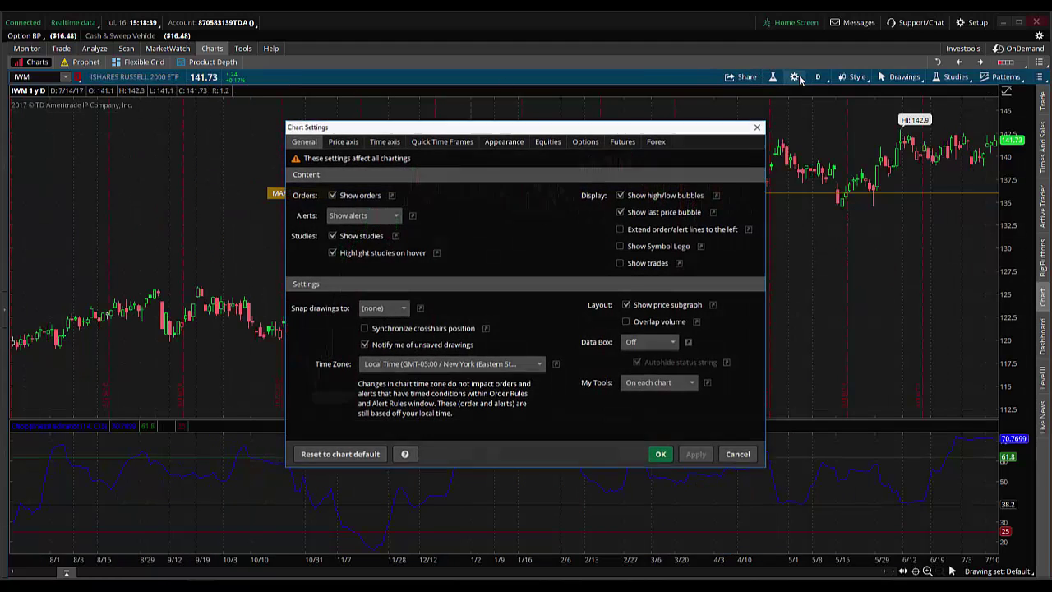
left_click(395, 142)
left_click(365, 256)
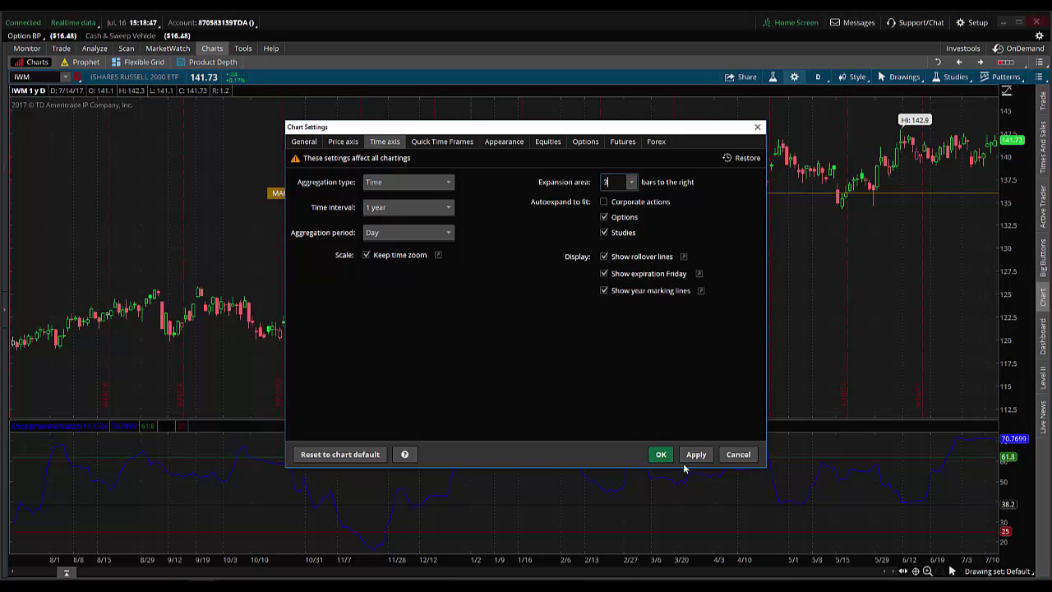
left_click(702, 454)
left_click(661, 454)
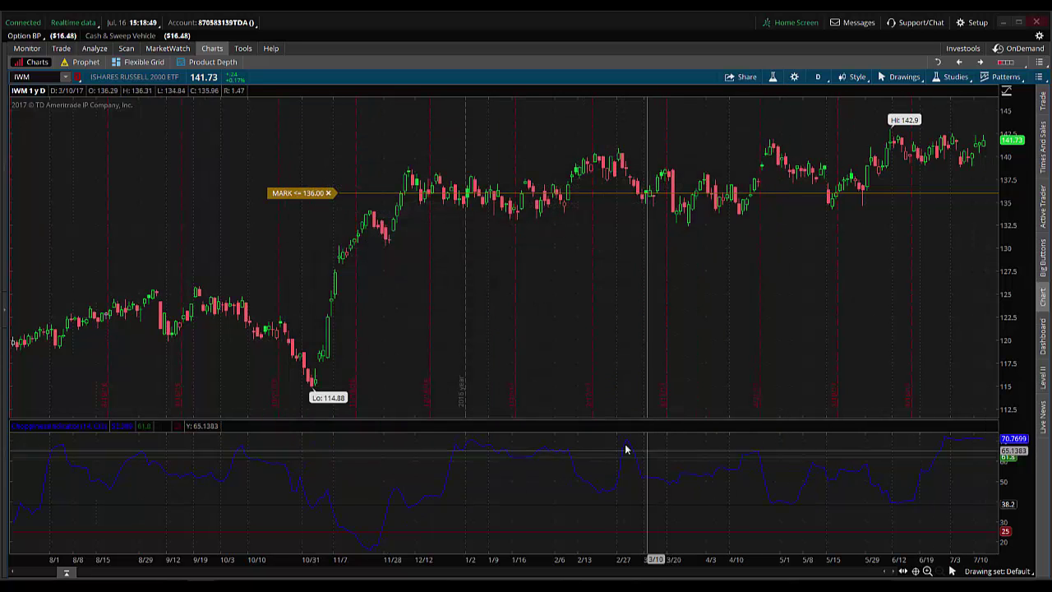
Step: Restore the four-chart grid and zoom the first IWM chart in two levels
left_click(1040, 78)
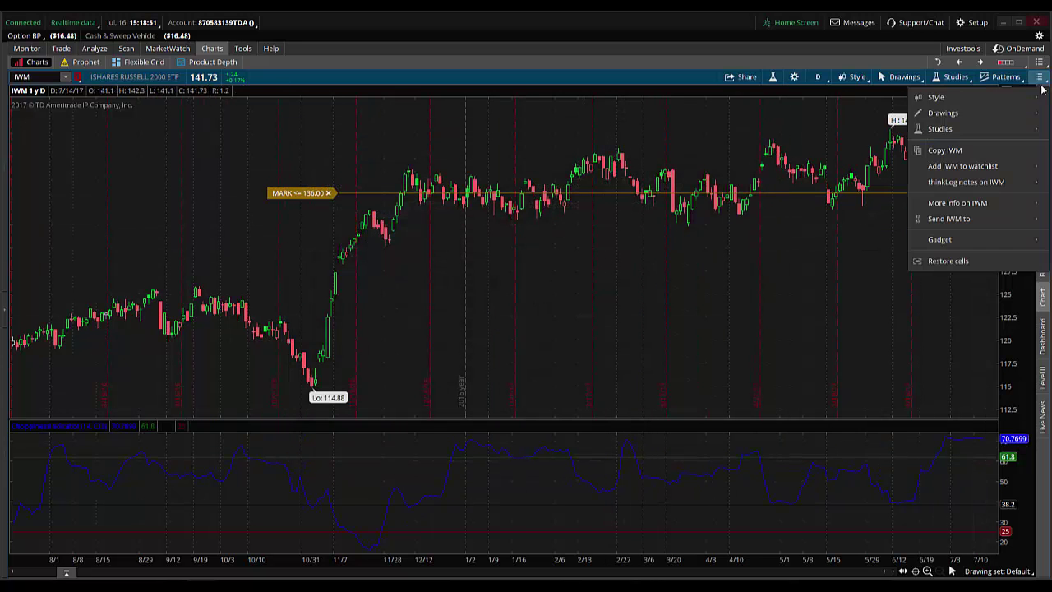
left_click(944, 261)
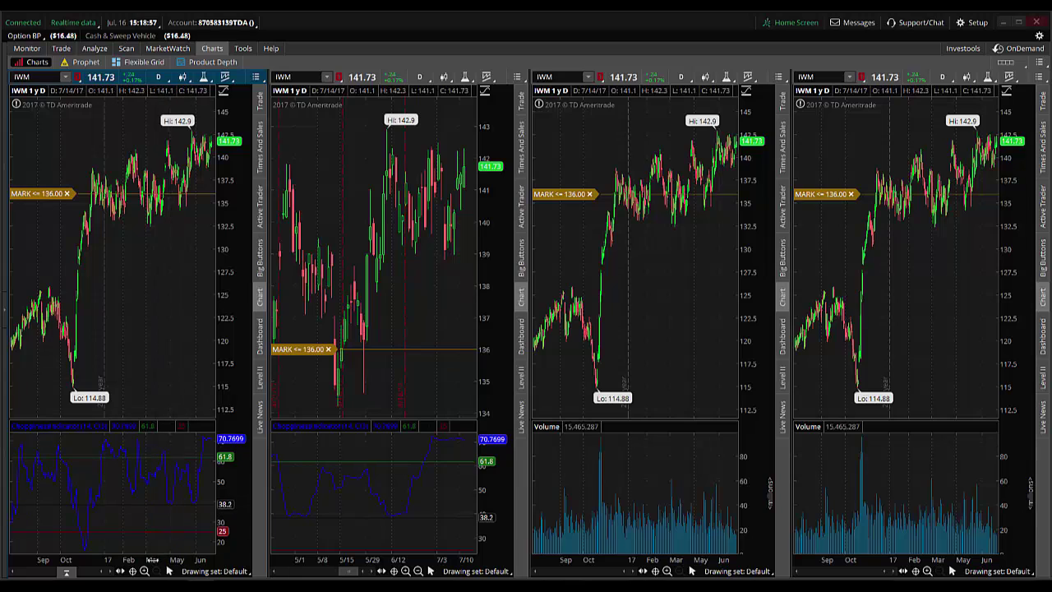
left_click(144, 571)
left_click(144, 571)
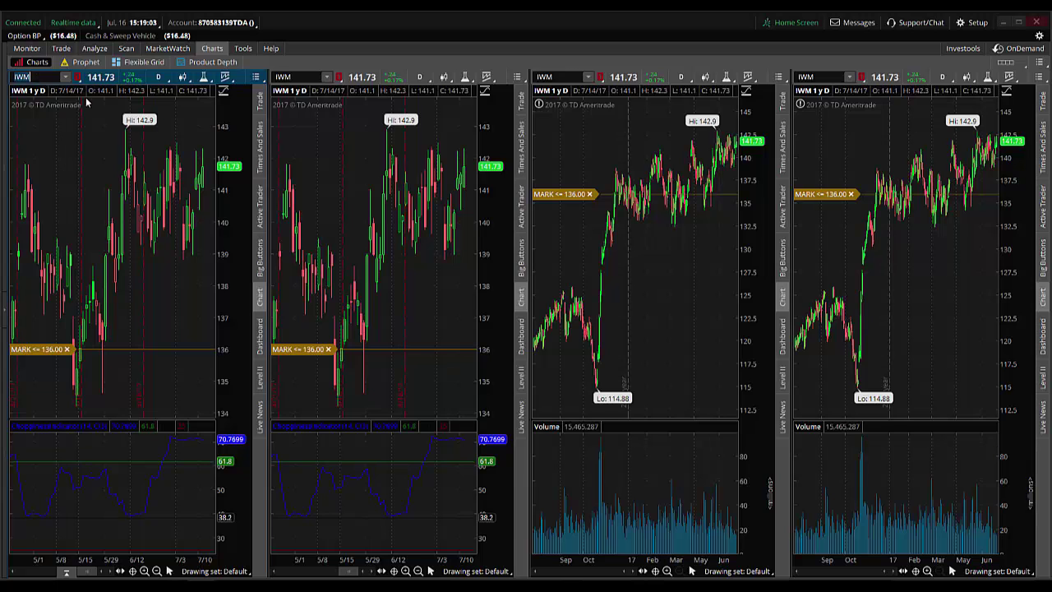
Step: Replace IWM with SPY in the symbol box for all linked charts
key("BackSpace")
key("BackSpace")
key("BackSpace")
type("SPY")
key("Return")
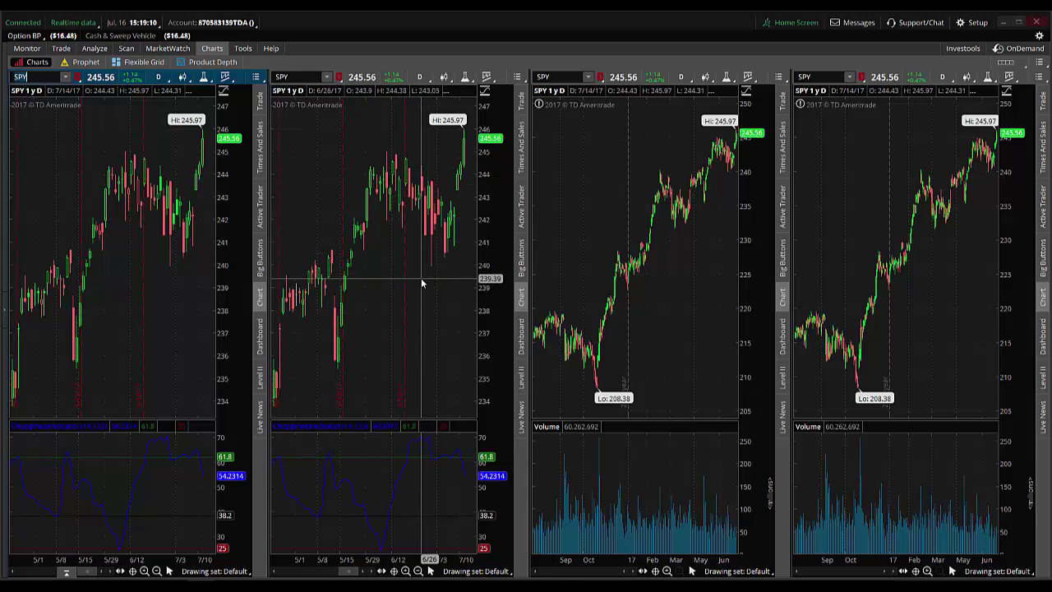
Step: Set chart 1 to 20 Y:M, chart 2 to 3 Y:W, and chart 4 to 90 D:78m
mouse_move(43, 92)
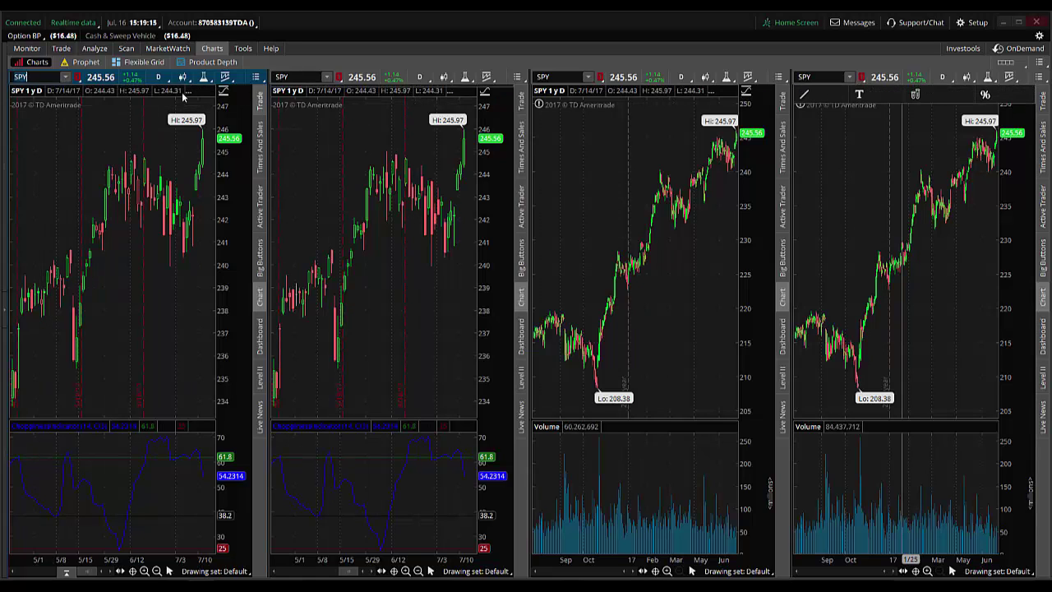
left_click(161, 78)
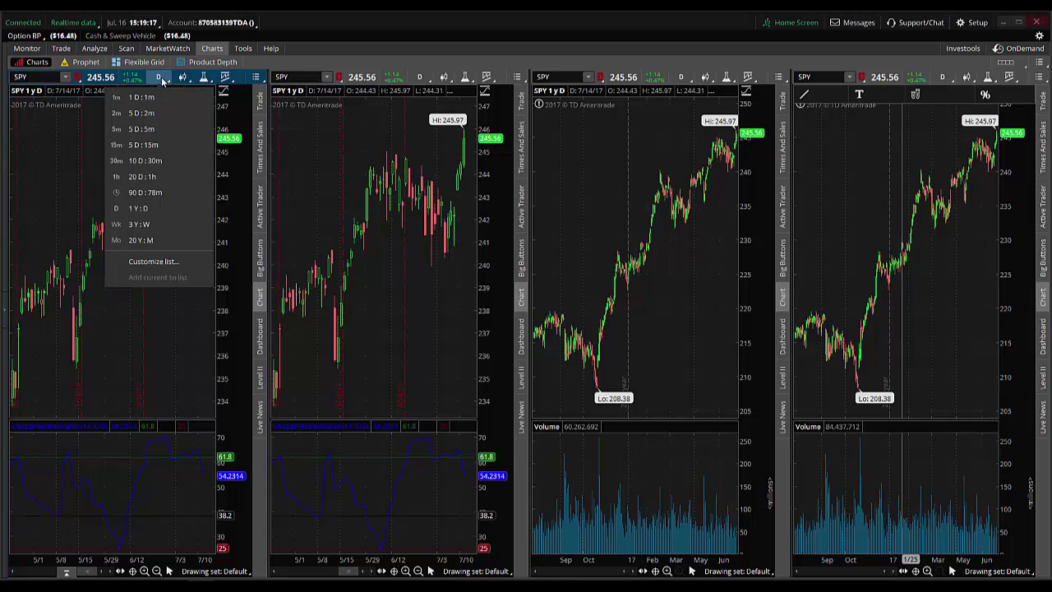
left_click(142, 240)
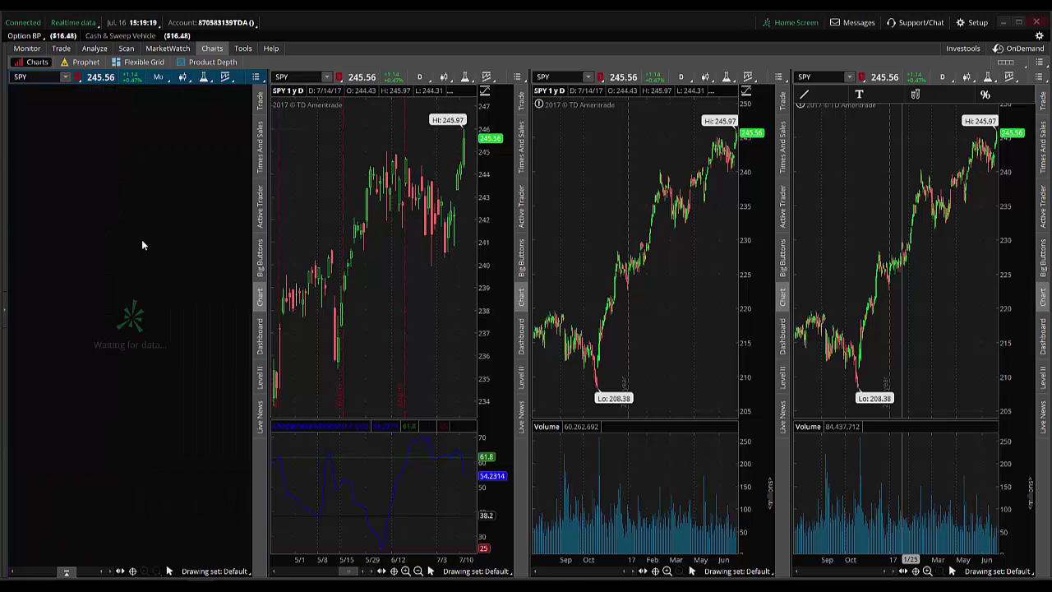
left_click(421, 78)
left_click(402, 224)
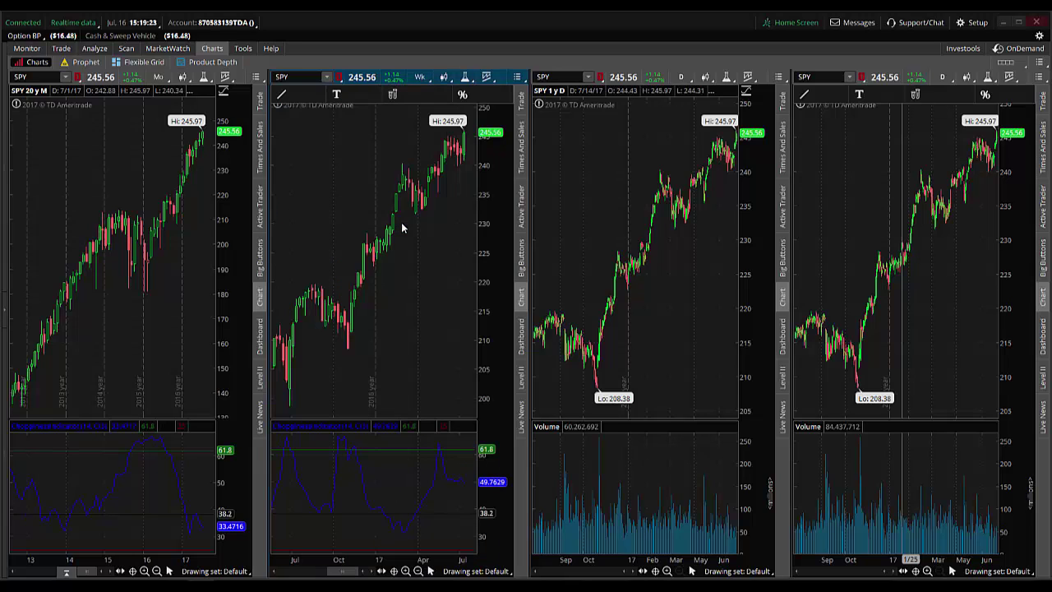
left_click(682, 77)
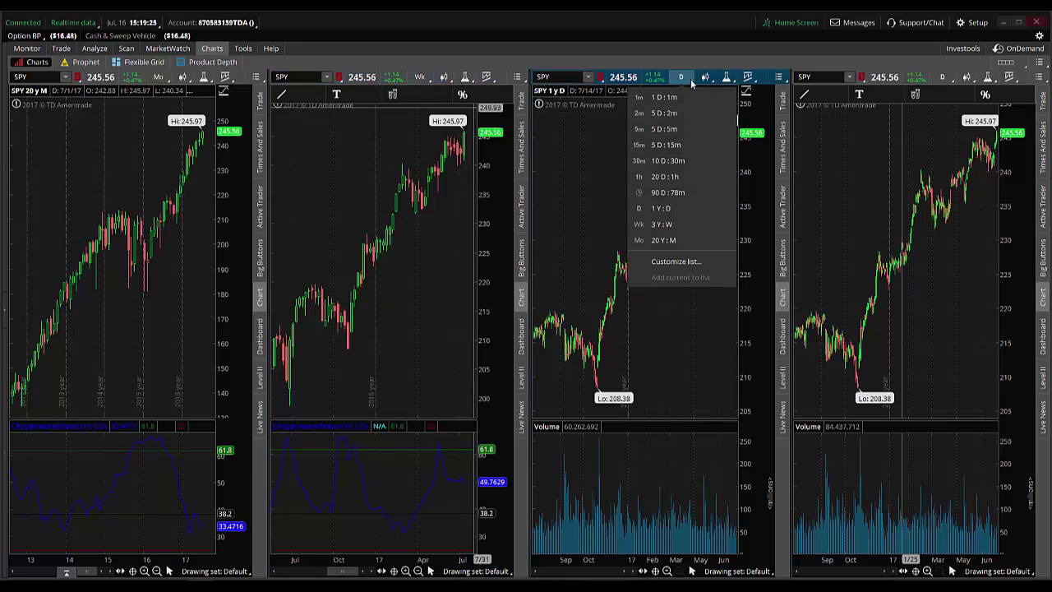
left_click(950, 78)
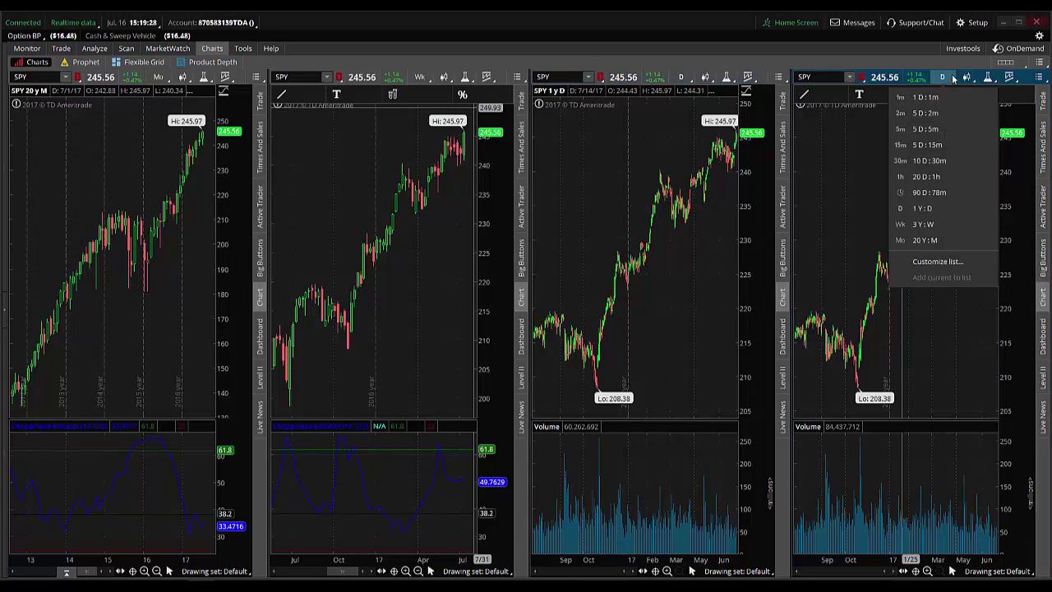
left_click(935, 194)
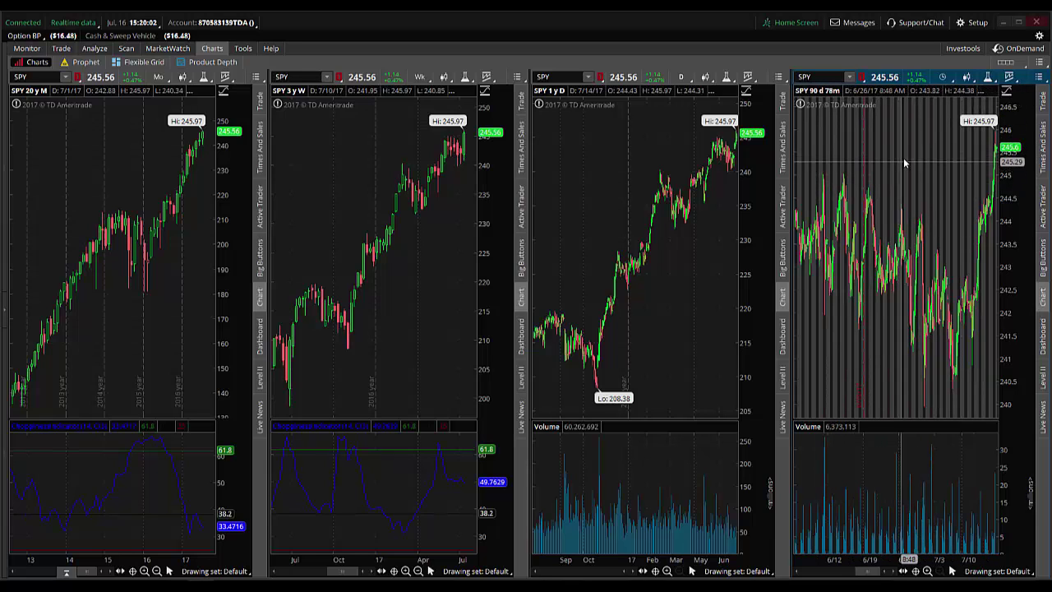
Step: Maximize the 90-day chart and set its time-axis expansion area to 3 bars
left_click(1040, 78)
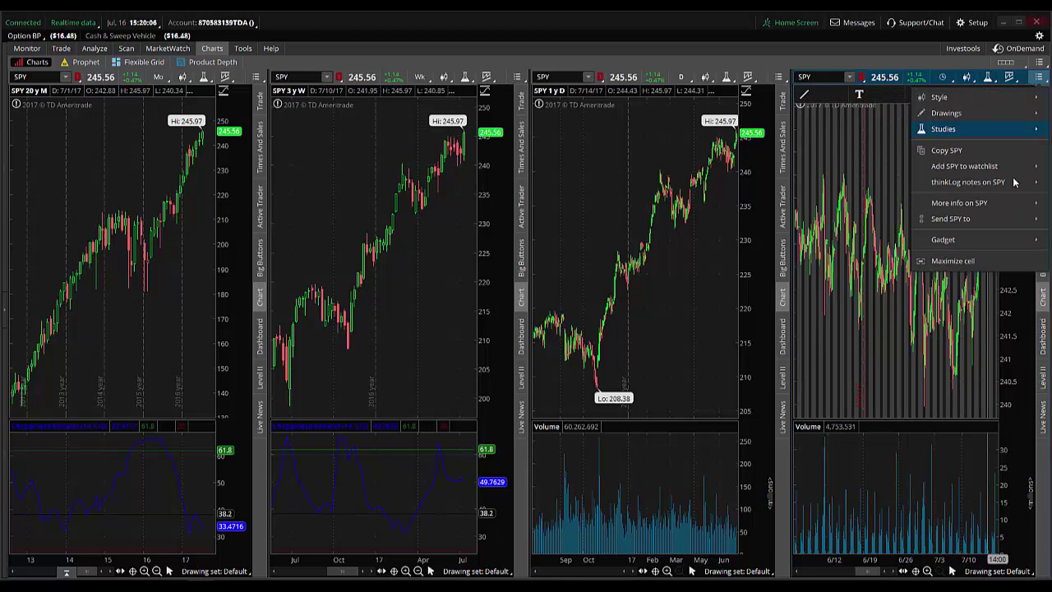
left_click(953, 260)
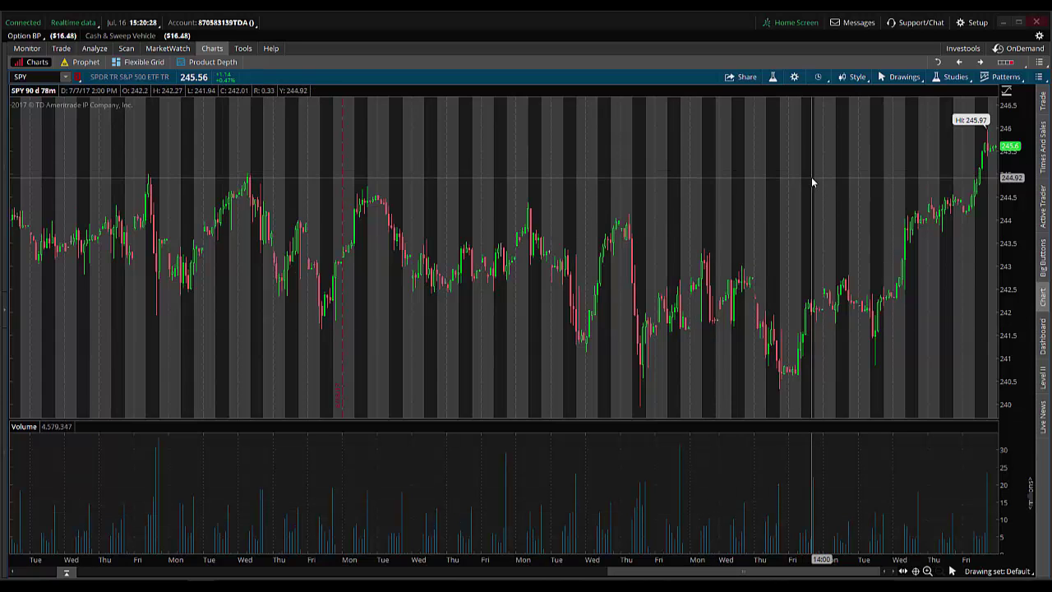
left_click(795, 79)
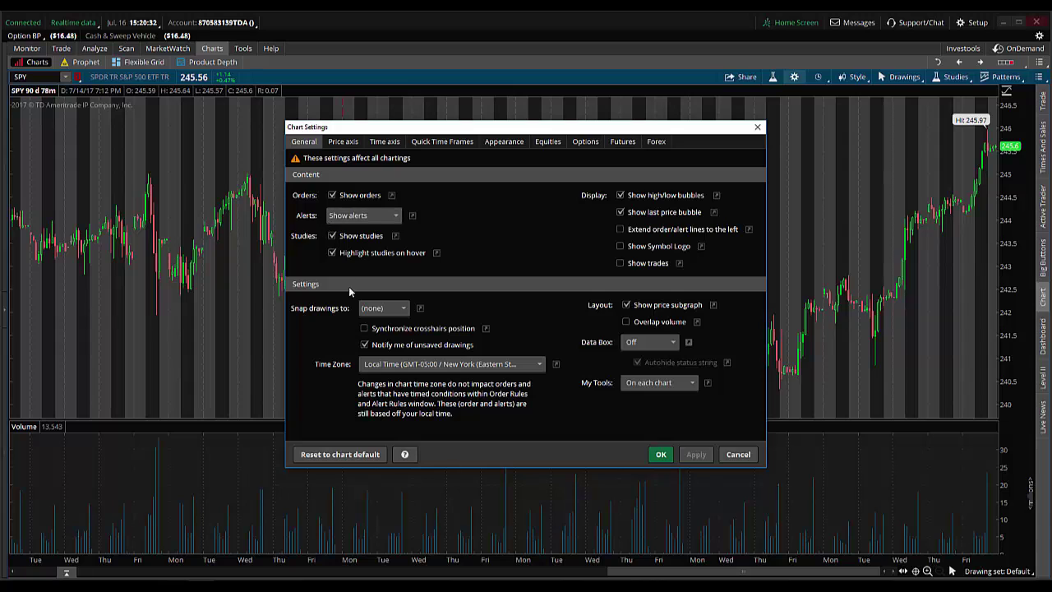
left_click(388, 143)
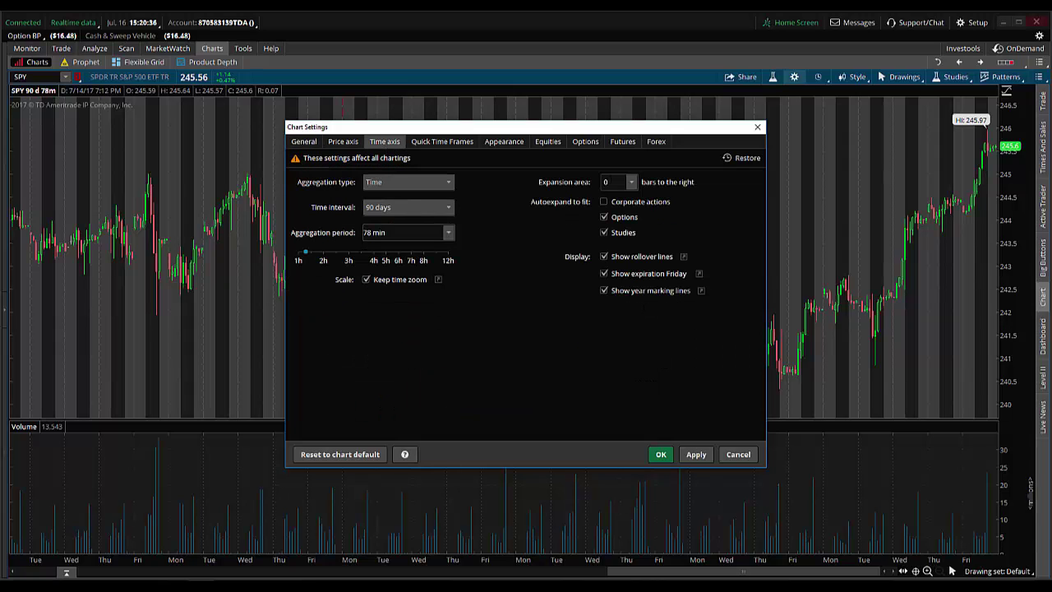
left_click(612, 182)
type("3")
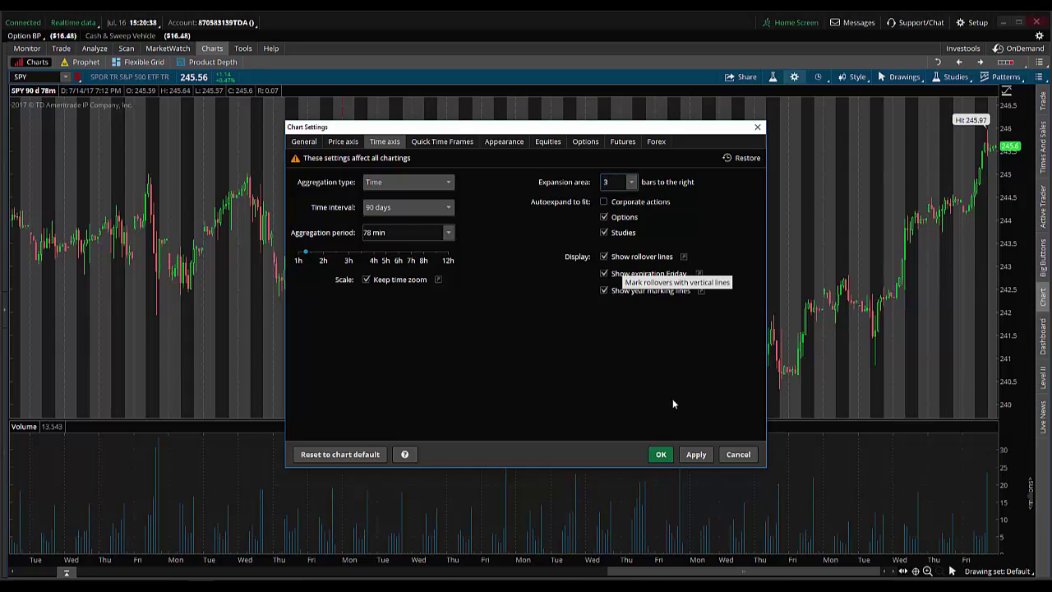
left_click(705, 453)
Step: Turn off extended-hours trading and the volume subgraph in the Equities settings
left_click(547, 142)
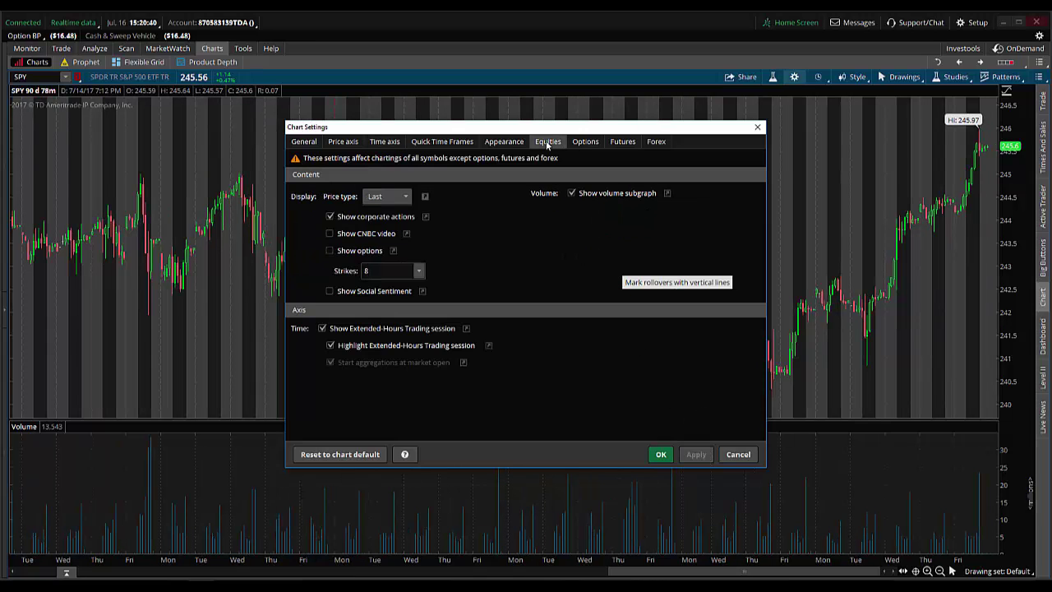
left_click(323, 329)
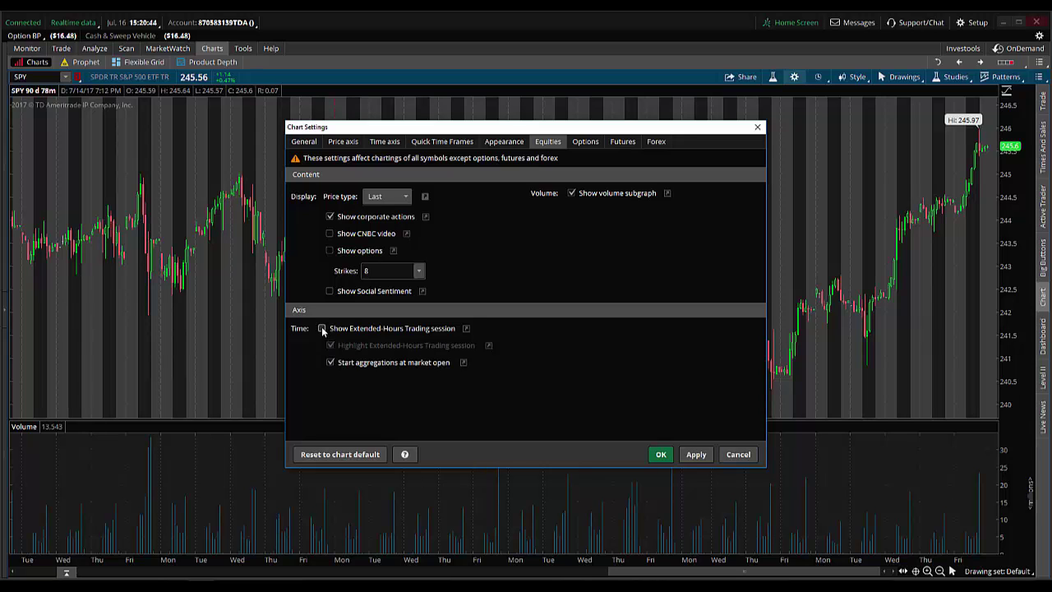
left_click(698, 455)
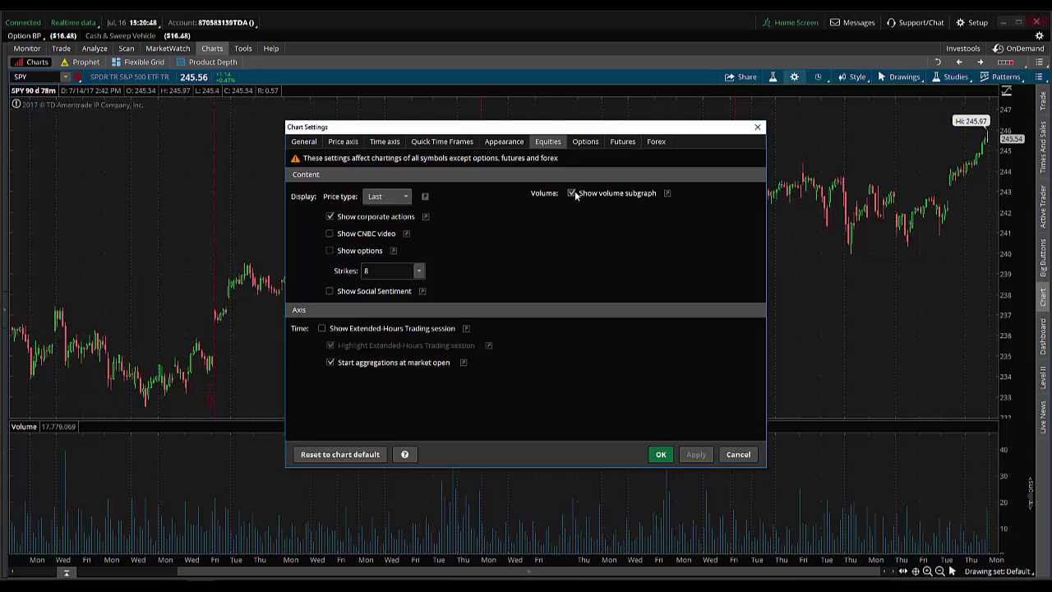
left_click(573, 193)
left_click(698, 455)
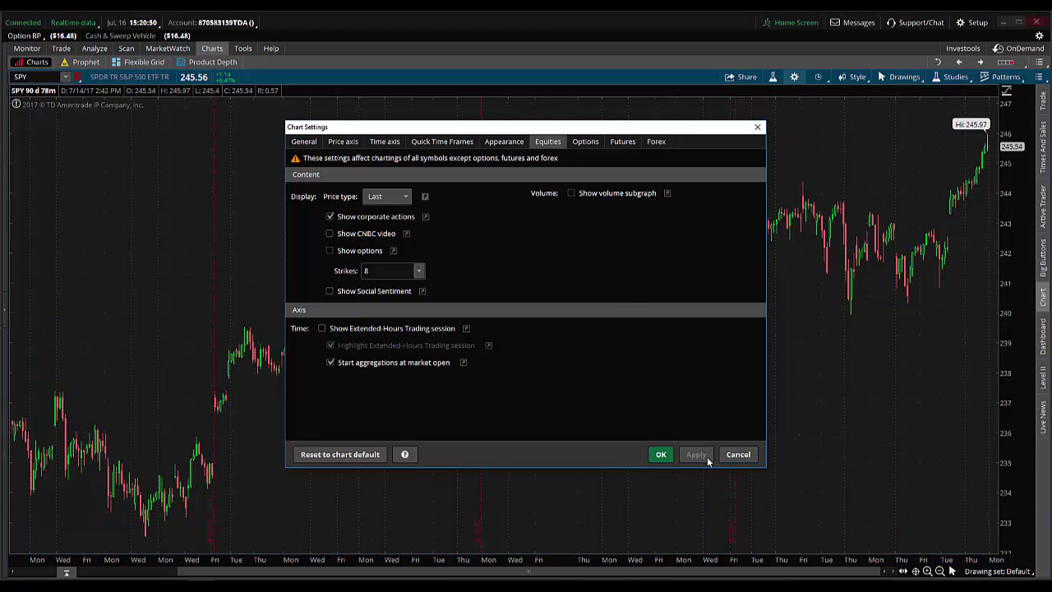
left_click(657, 457)
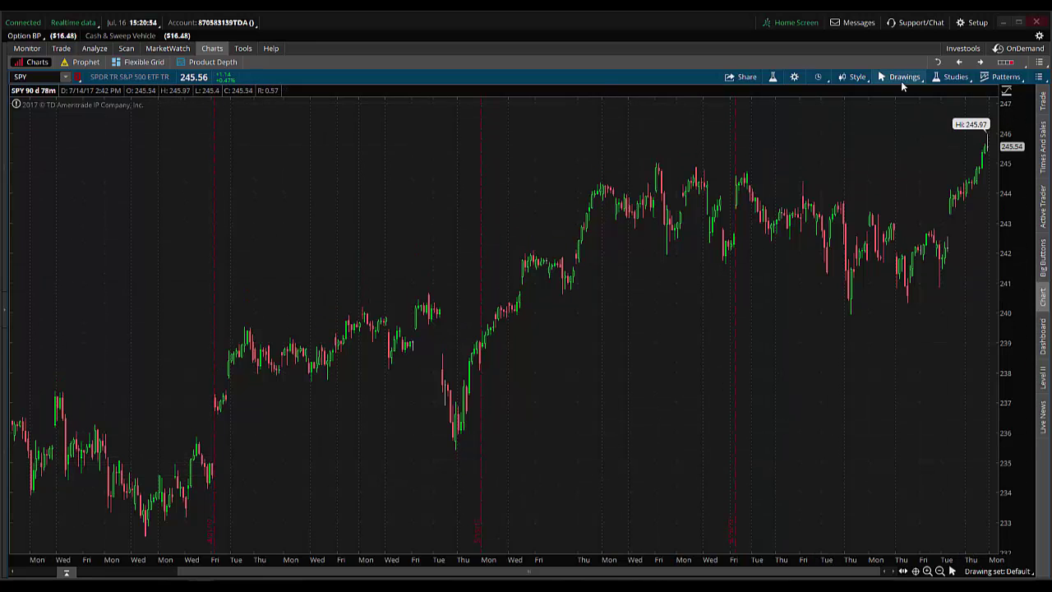
Step: Add ChoppinessIndicator as a lower study on the 90-day 78-minute SPY chart
left_click(958, 79)
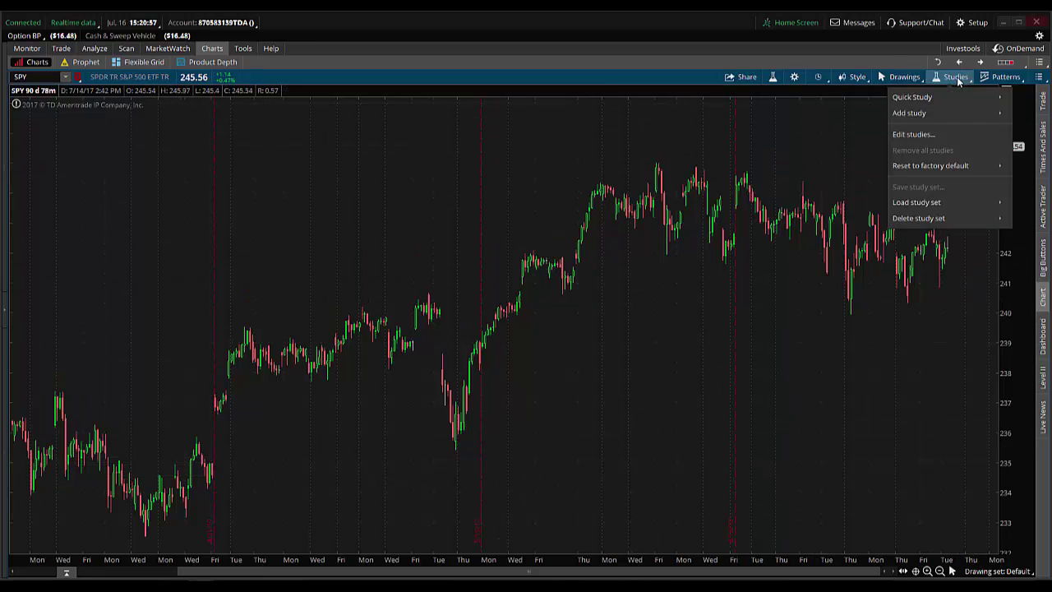
left_click(923, 137)
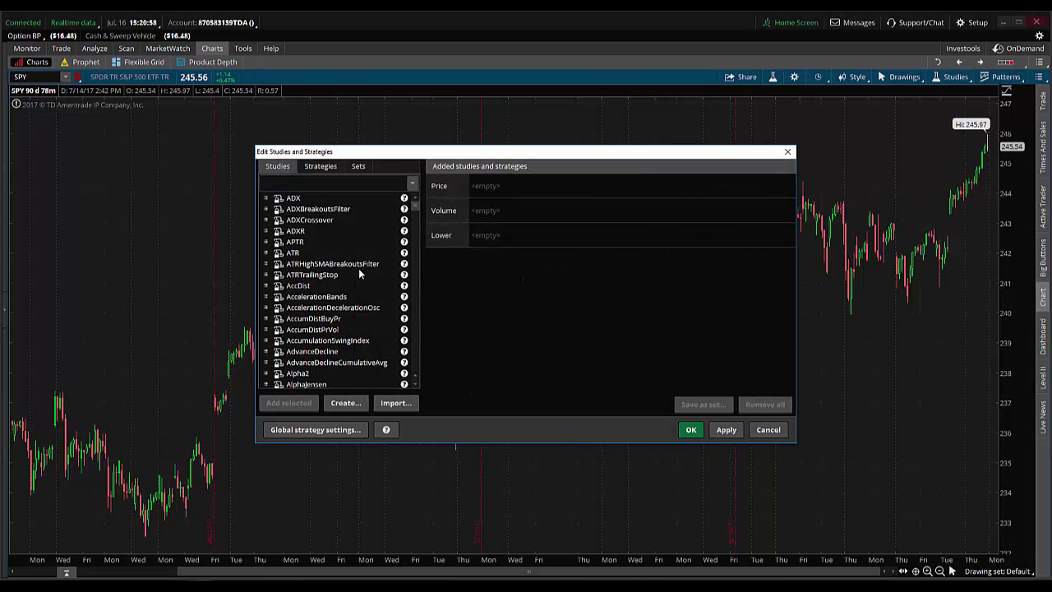
scroll(411, 215, "down", 10)
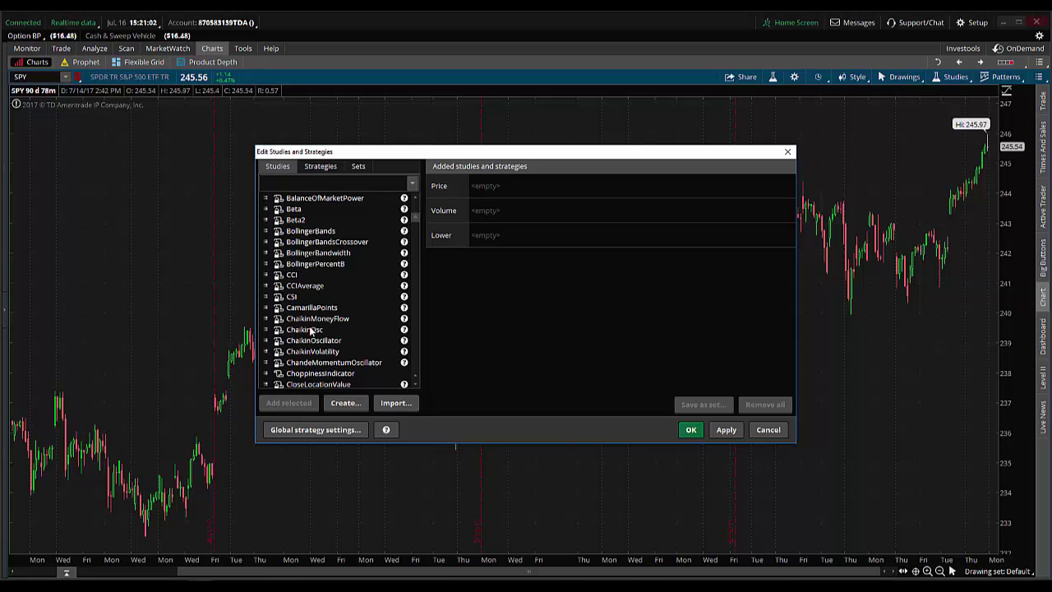
scroll(300, 370, "down", 1)
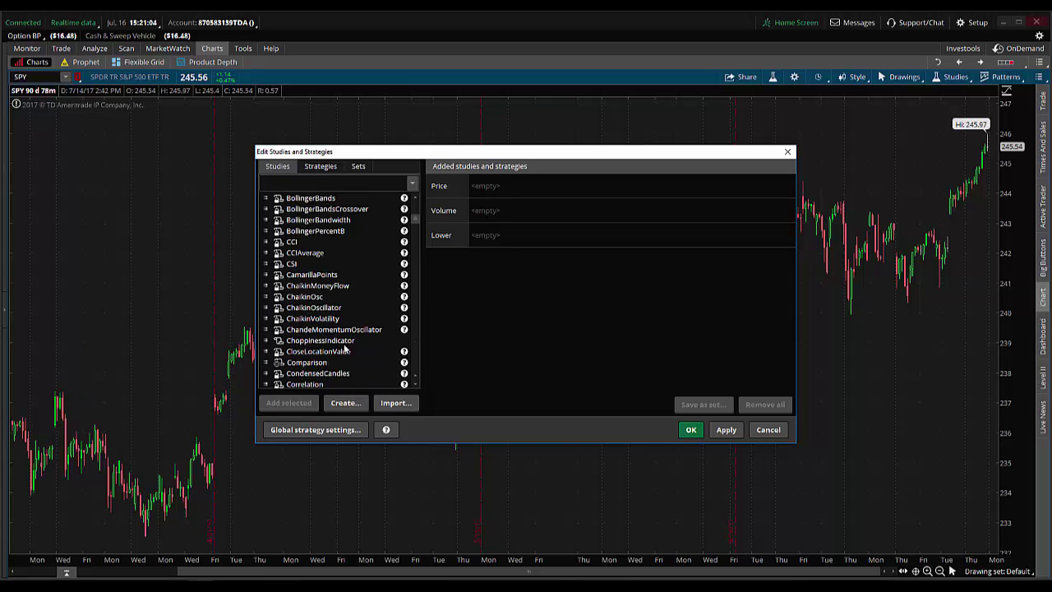
left_click(342, 344)
left_click(289, 403)
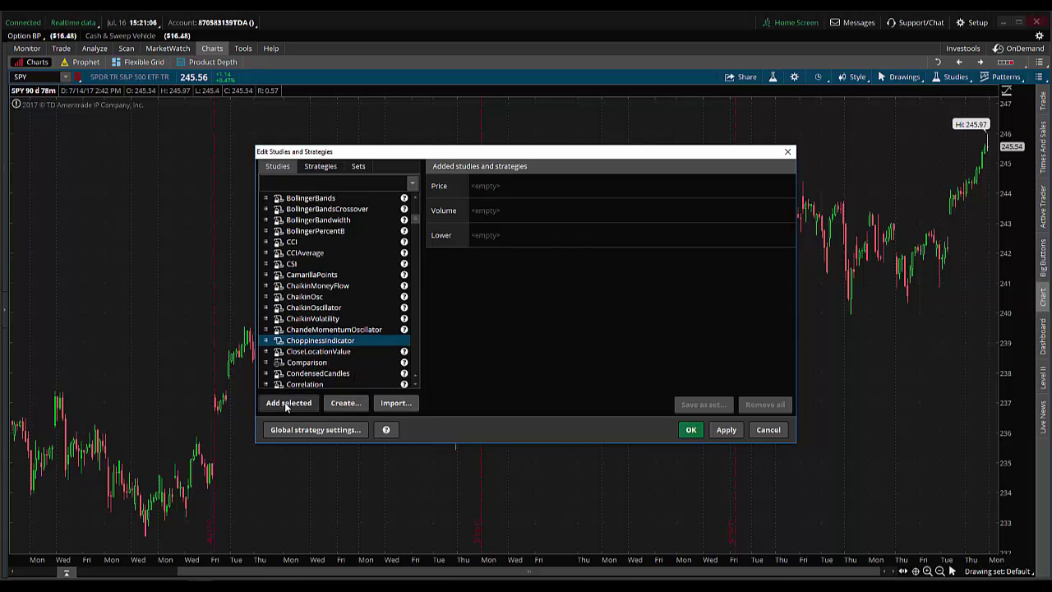
left_click(726, 433)
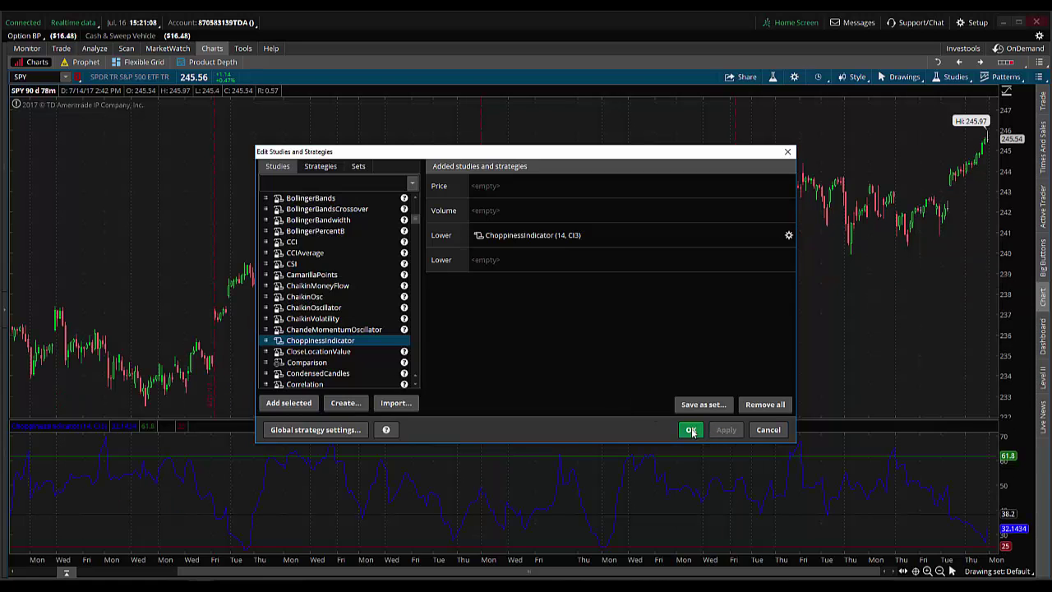
left_click(690, 430)
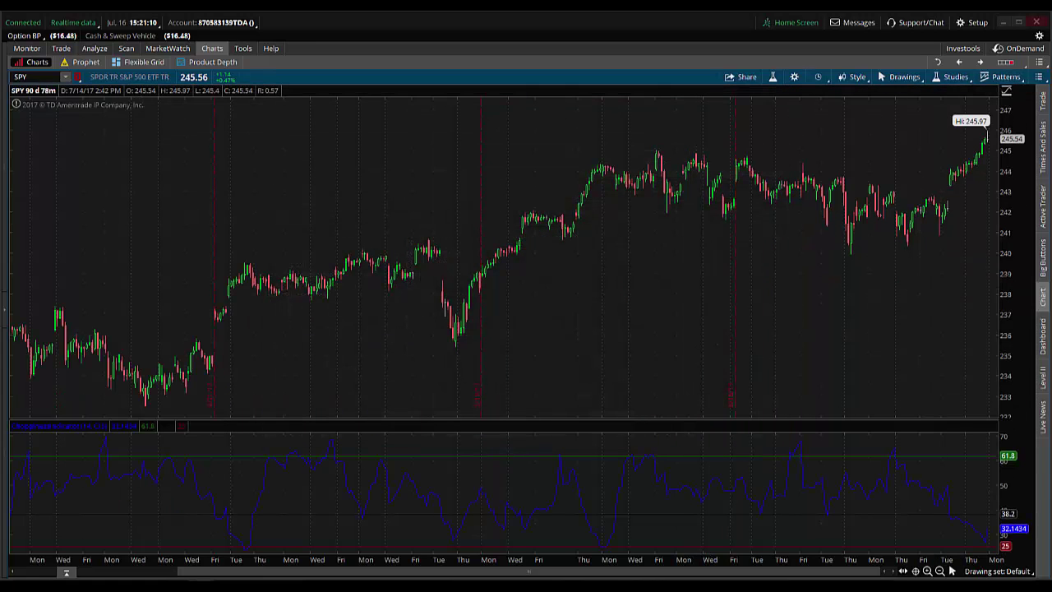
left_click(1039, 76)
Step: Maximize the 1-year daily chart, enable Keep time zoom, and set expansion area to 3
left_click(954, 262)
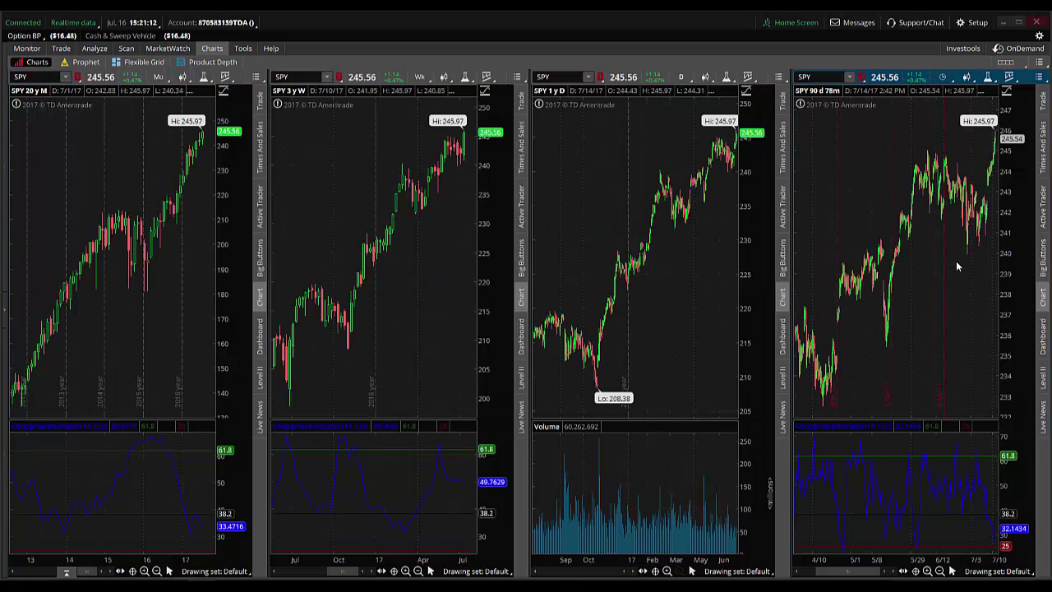
left_click(779, 77)
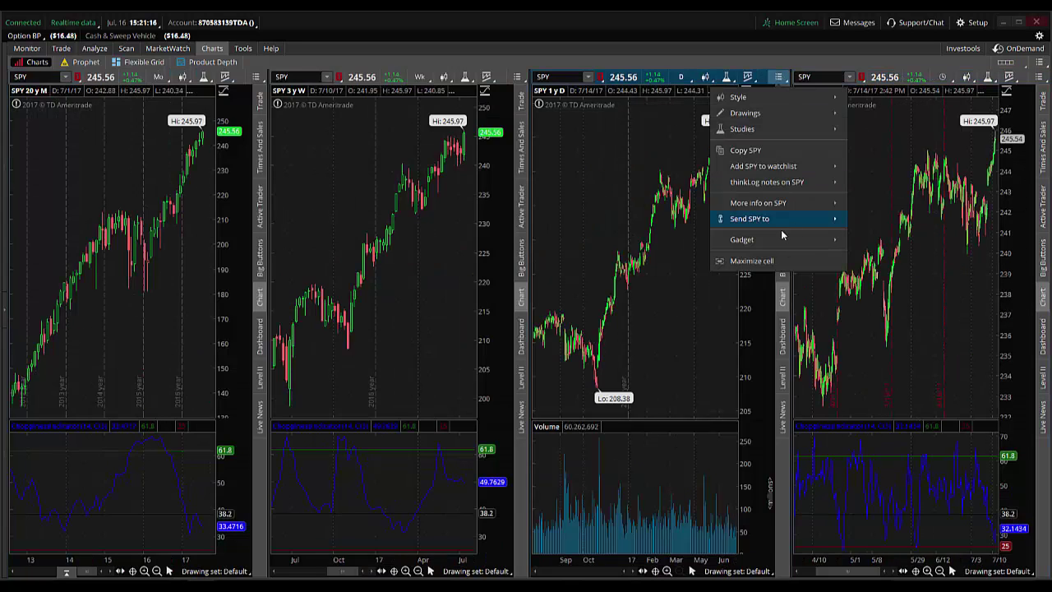
left_click(769, 261)
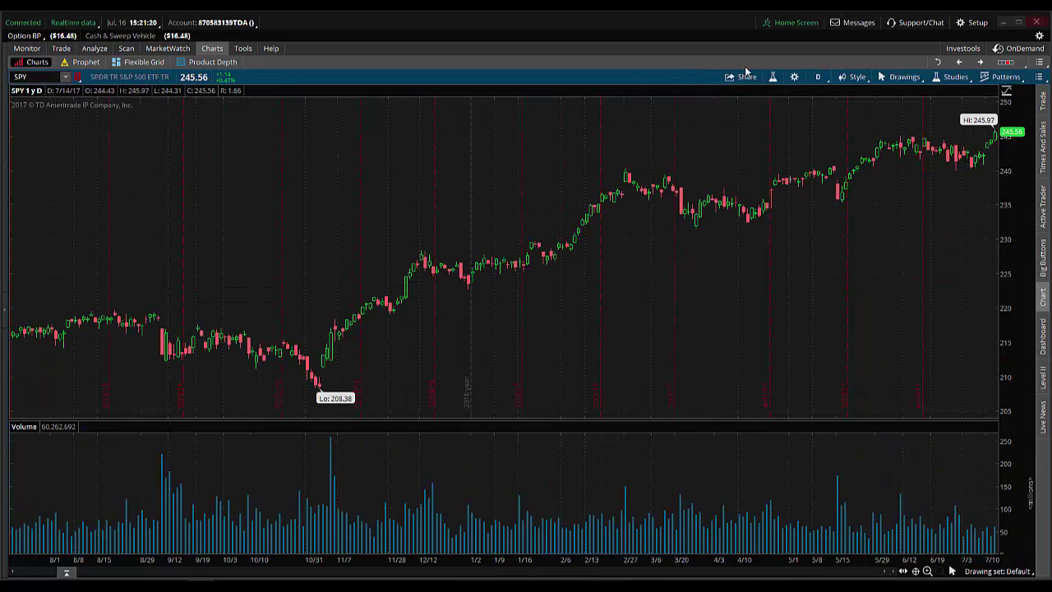
left_click(796, 78)
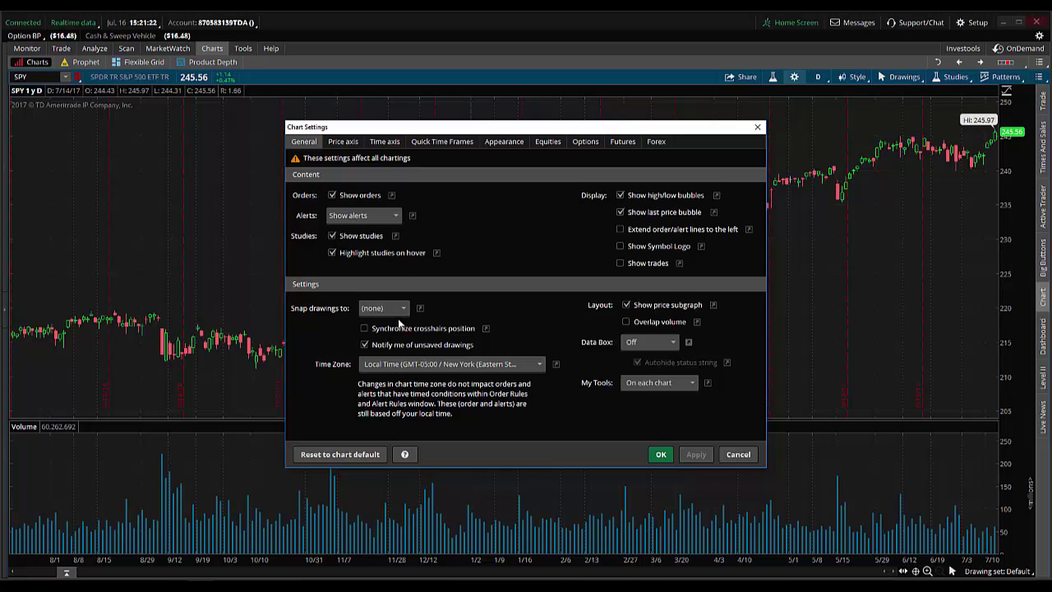
left_click(387, 142)
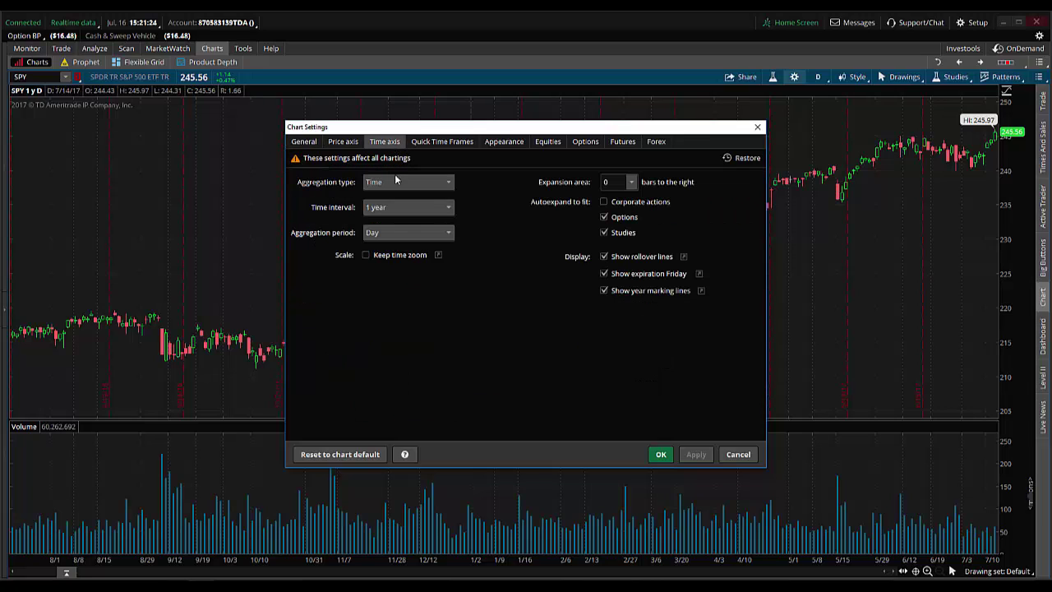
left_click(366, 255)
left_click(615, 182)
left_click(695, 454)
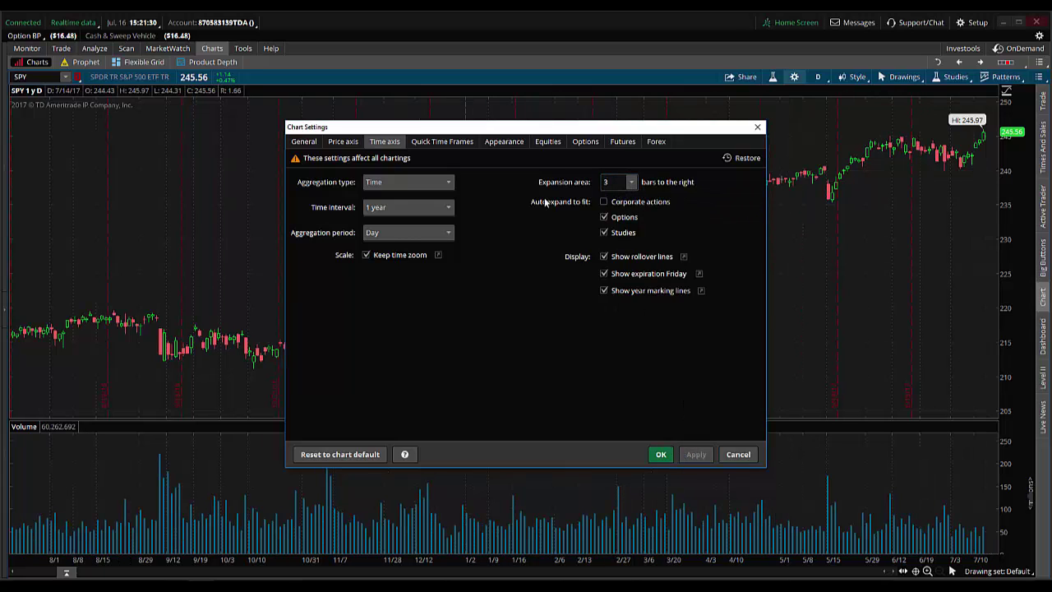
Step: Turn off extended-hours trading and the volume subgraph in the Equities settings
left_click(547, 142)
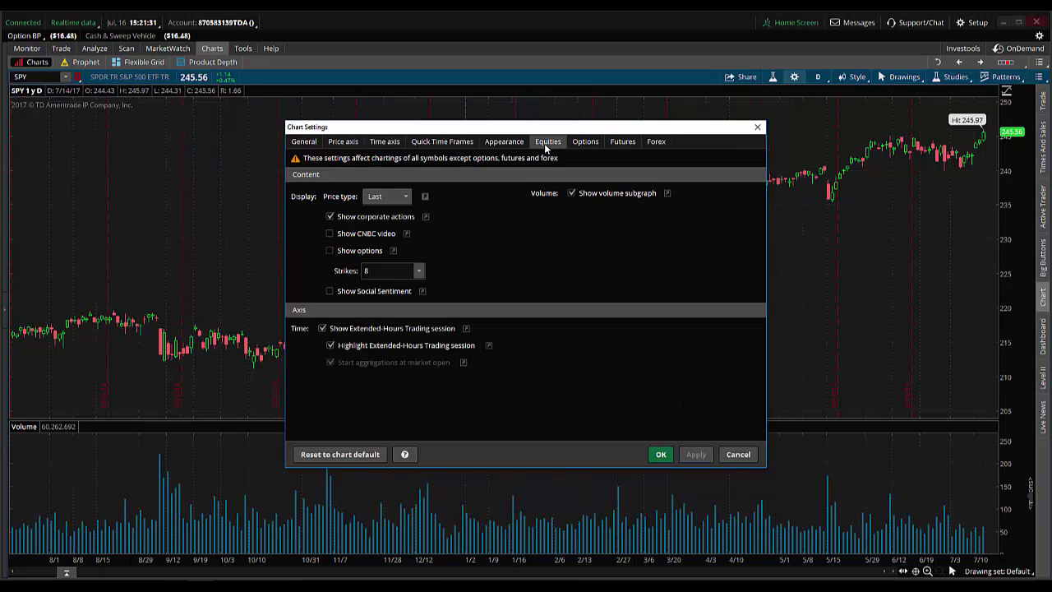
left_click(322, 328)
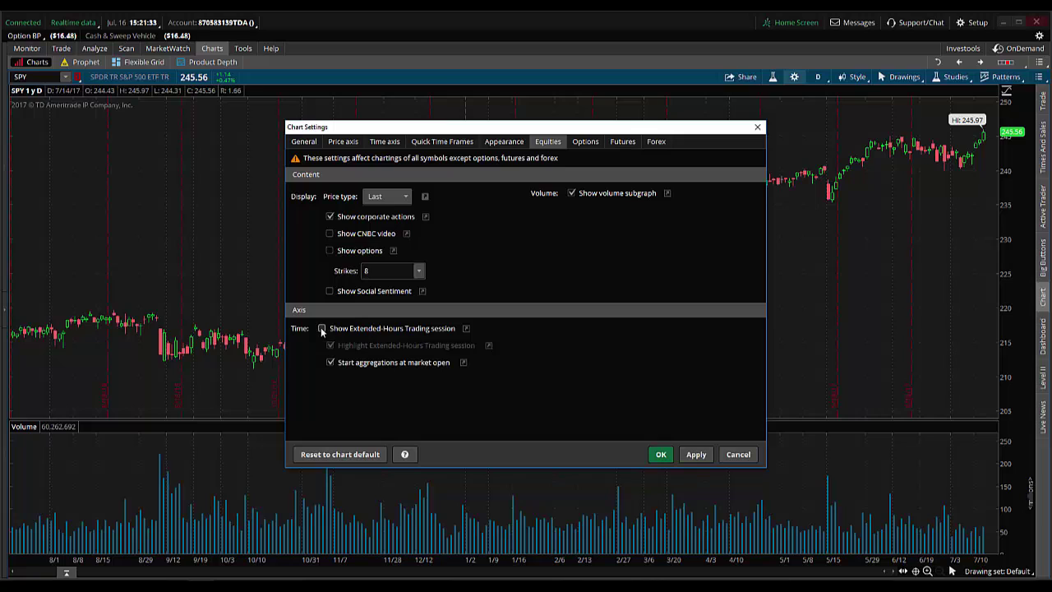
left_click(572, 194)
left_click(695, 453)
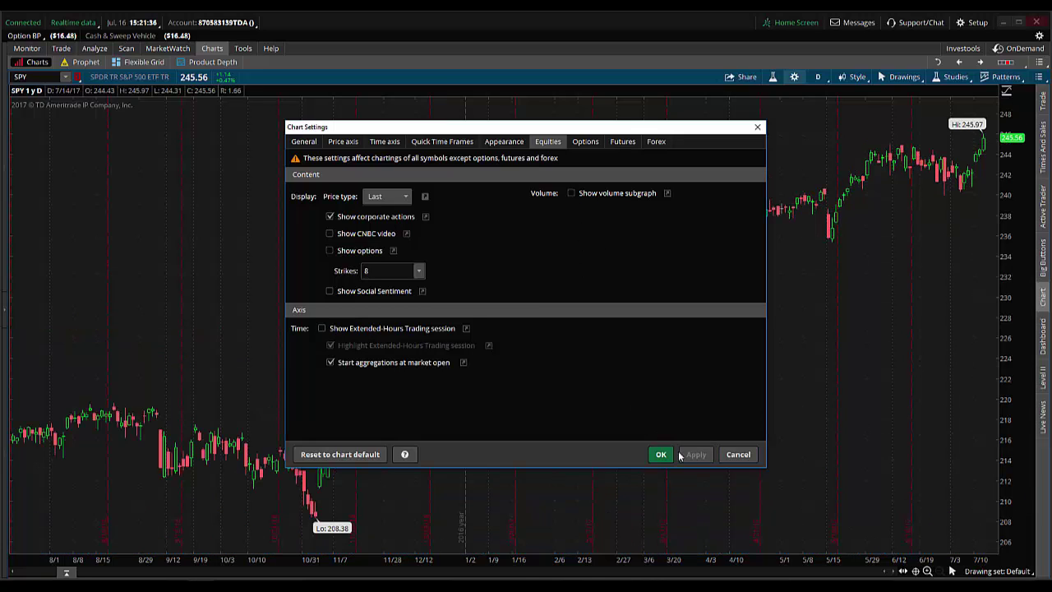
left_click(661, 454)
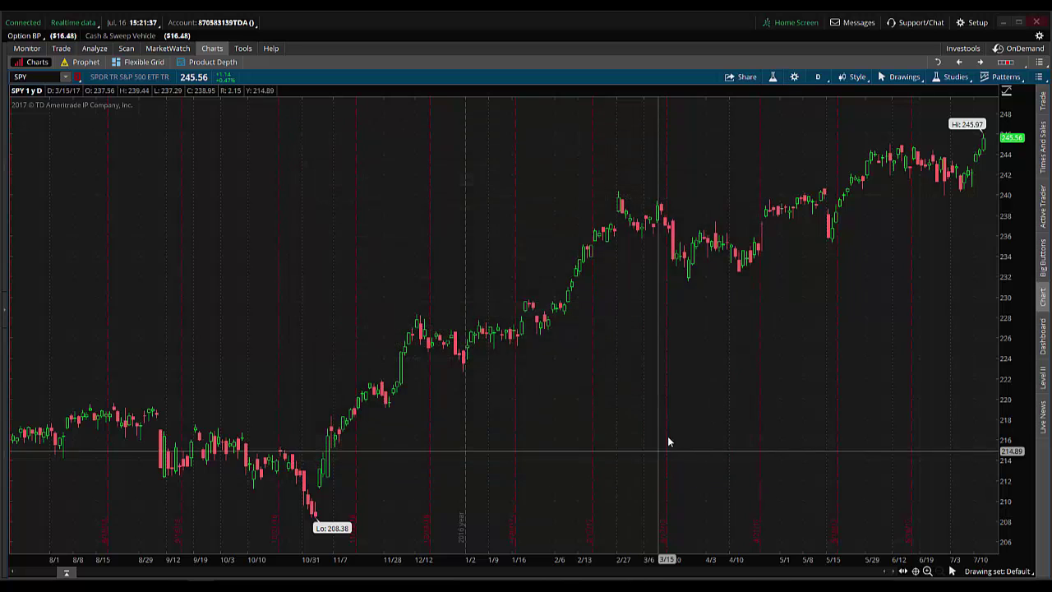
Step: Add ChoppinessIndicator to the 1-year daily chart and restore the four-chart grid
left_click(954, 76)
left_click(912, 134)
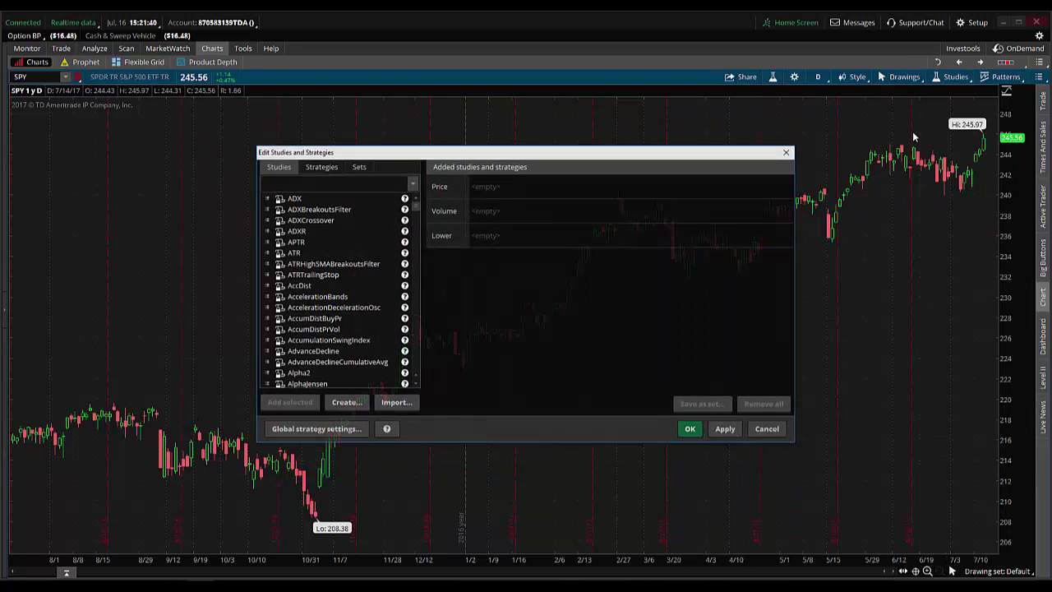
scroll(337, 333, "down", 10)
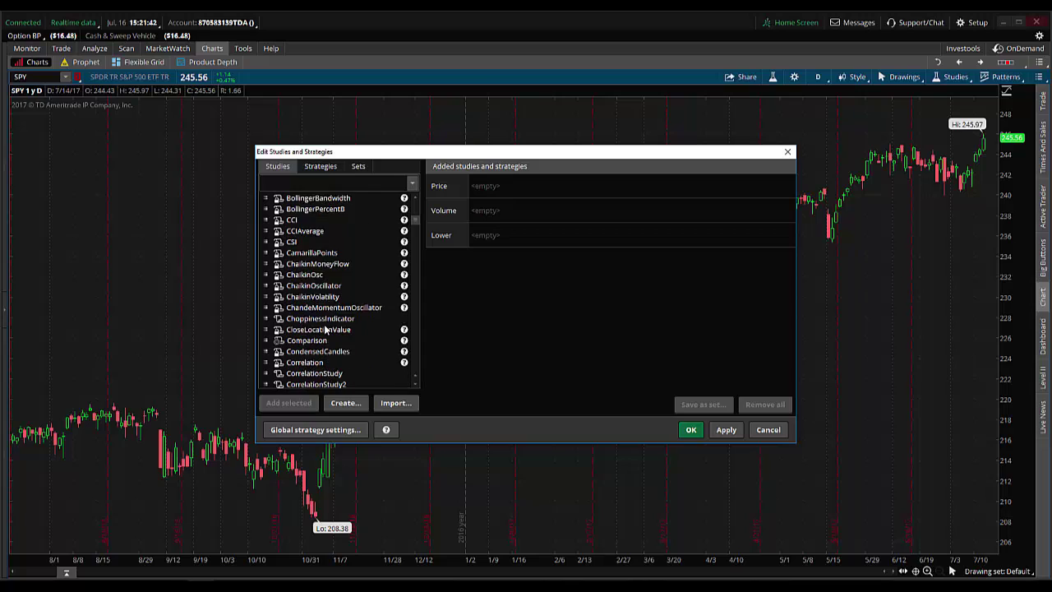
left_click(312, 287)
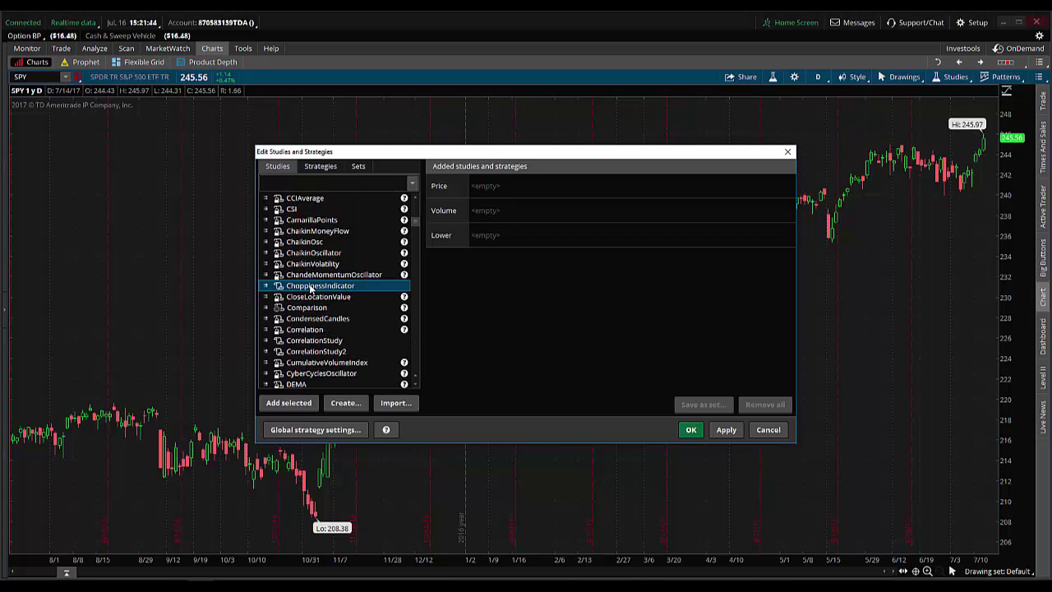
left_click(294, 404)
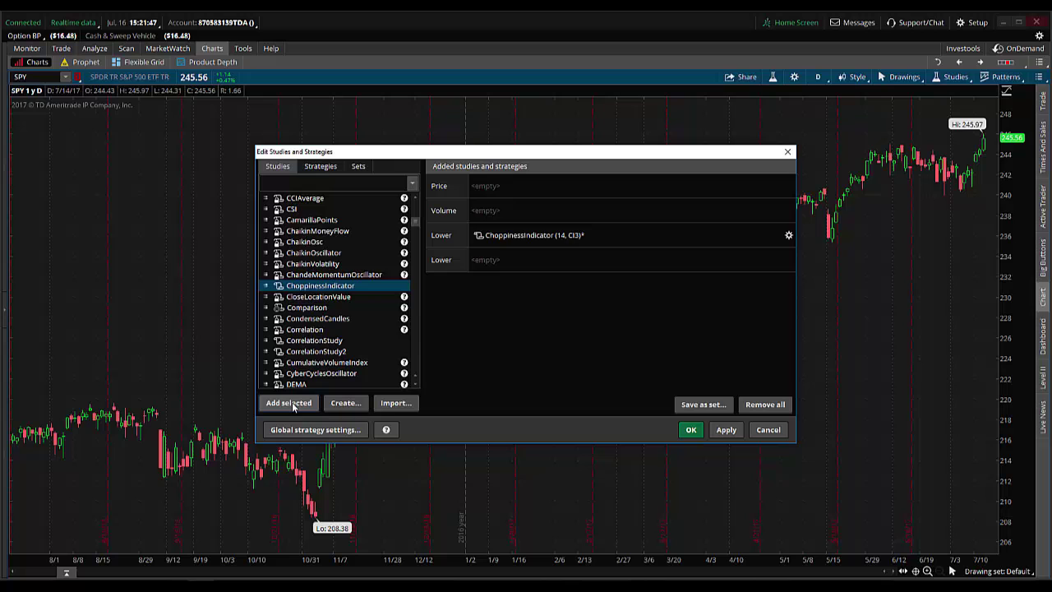
left_click(691, 430)
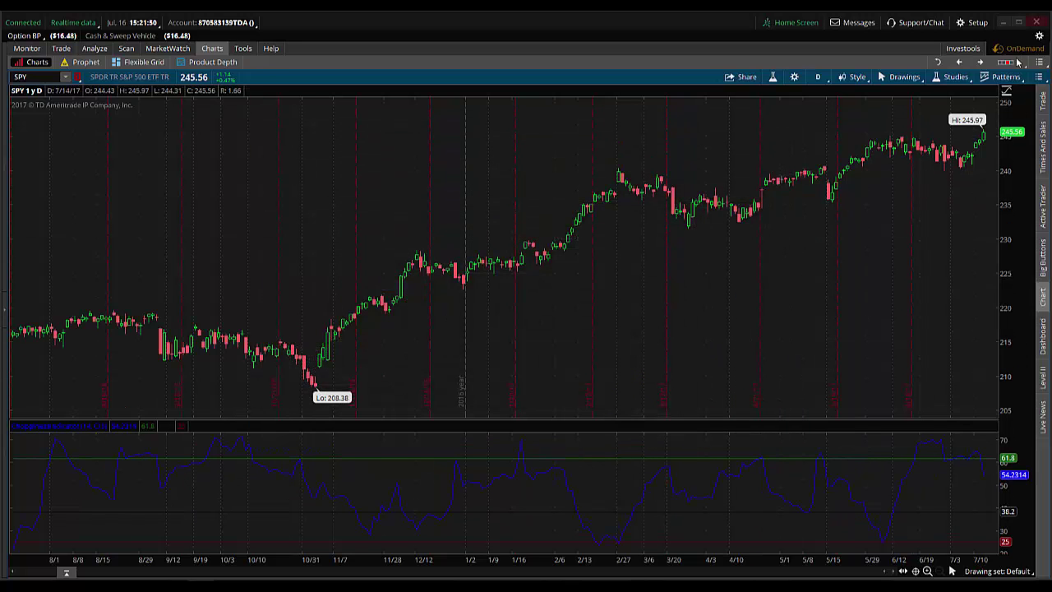
left_click(1038, 77)
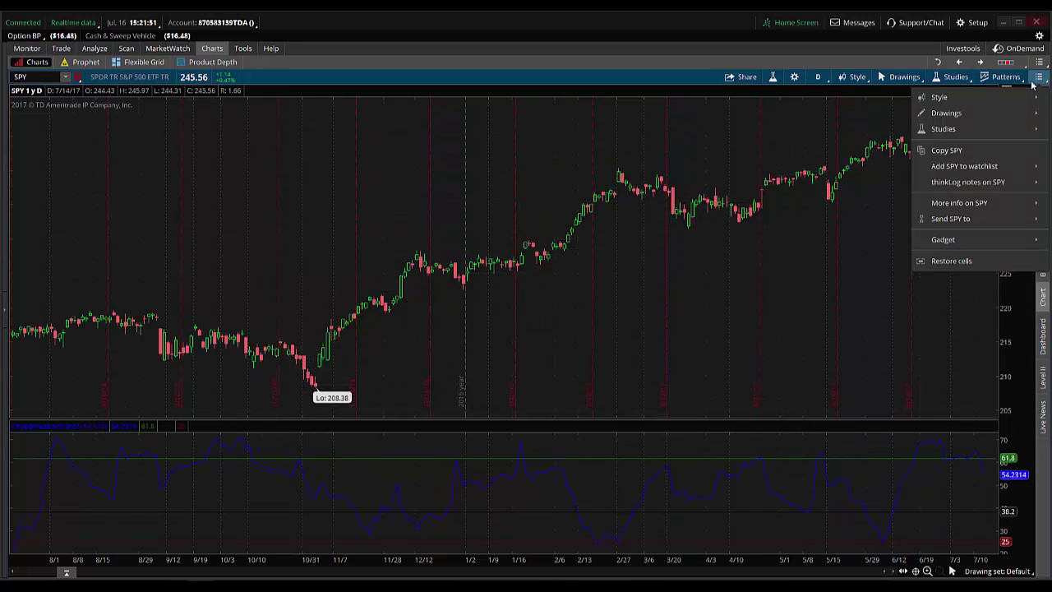
left_click(959, 261)
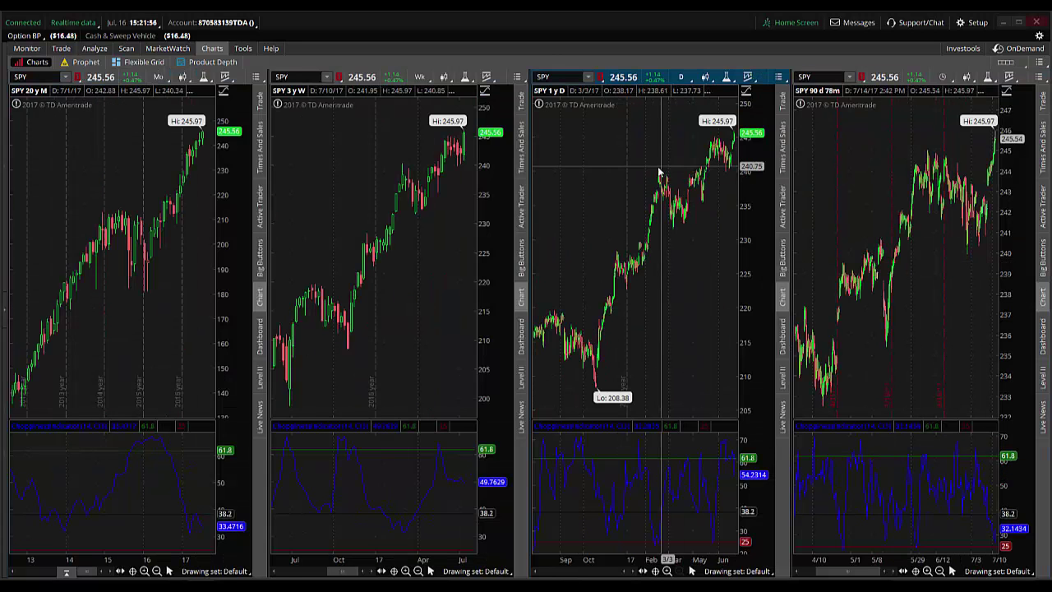
Step: Zoom the 1-year chart to about April–July and the 90-day chart to its last week
left_click_drag(620, 188, 746, 188)
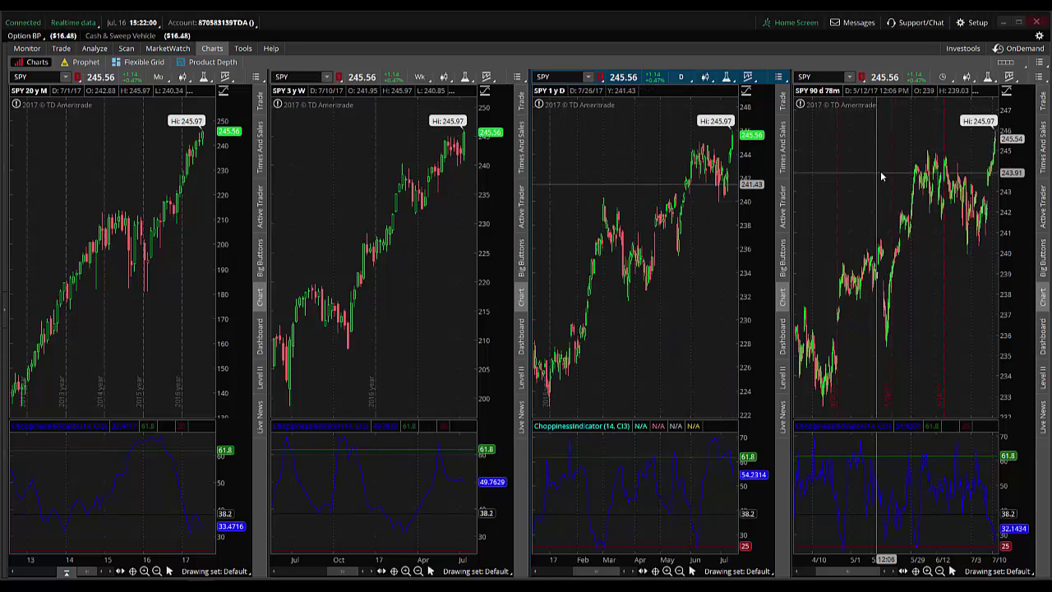
left_click_drag(892, 174, 1015, 173)
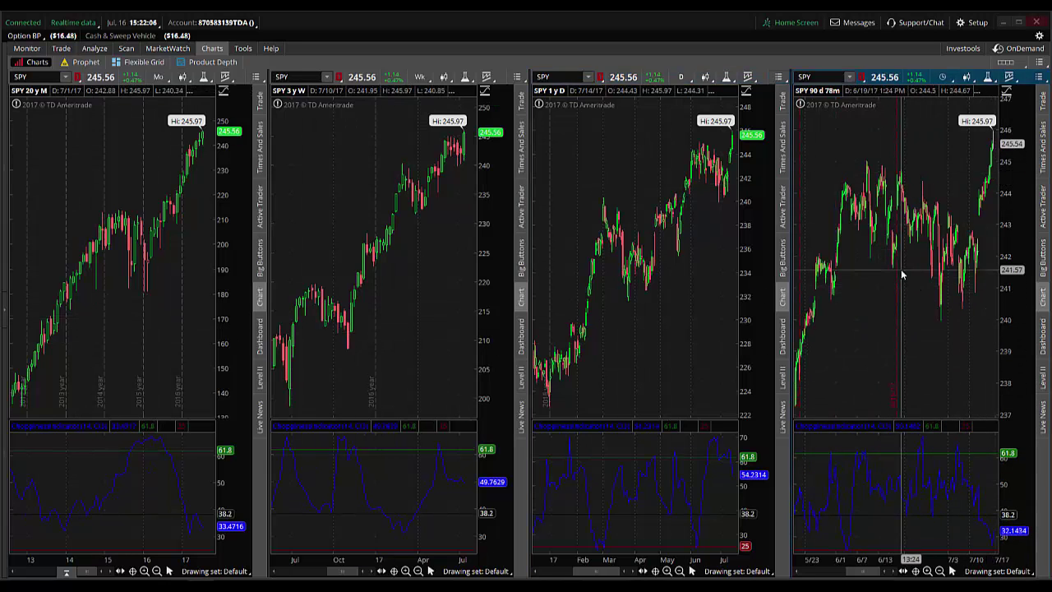
left_click_drag(901, 276, 1011, 275)
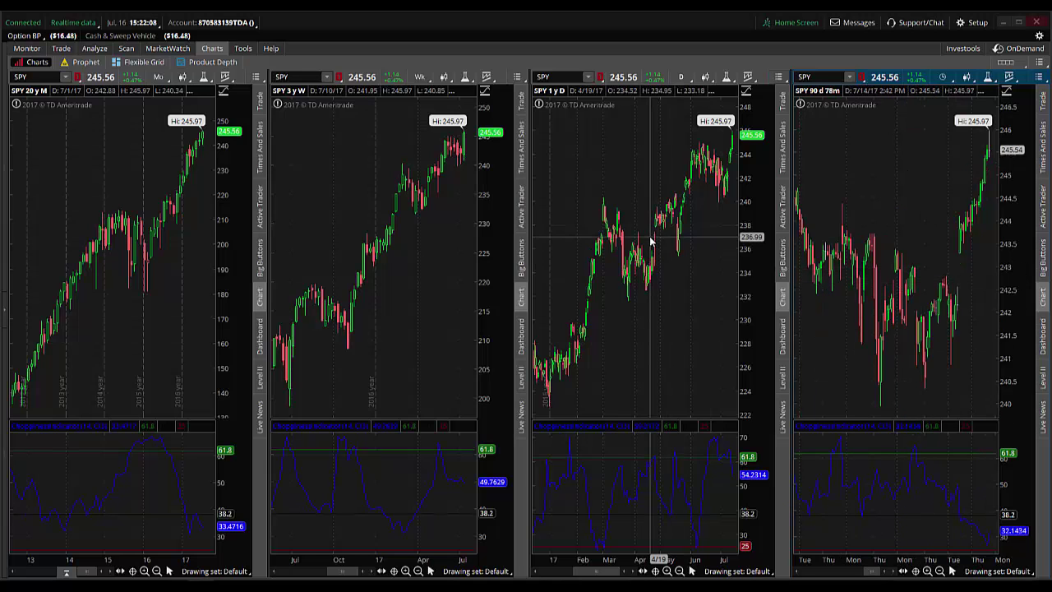
left_click_drag(650, 240, 745, 241)
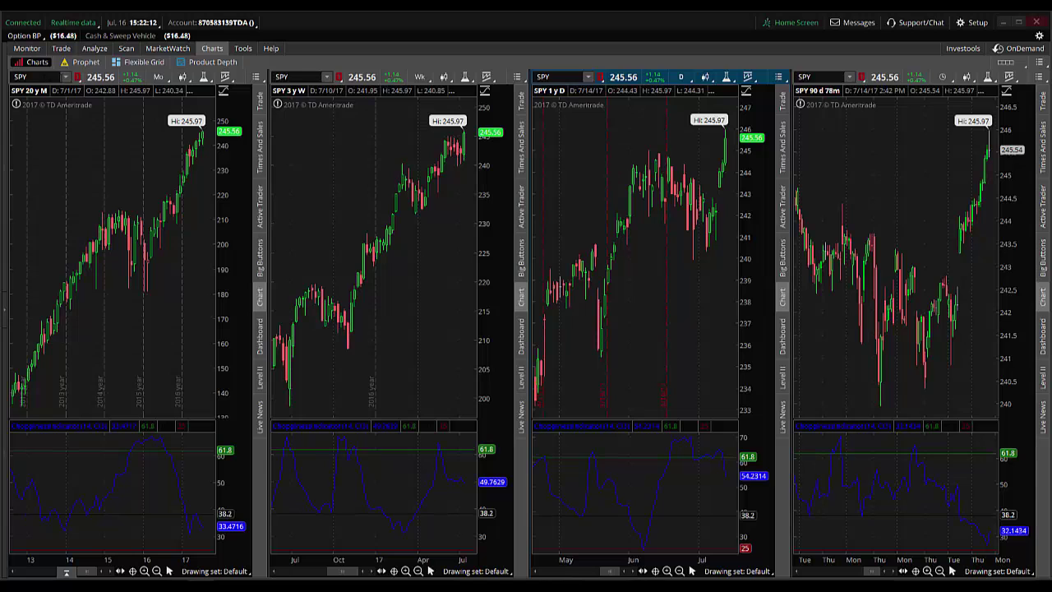
left_click(67, 77)
type("QQQ")
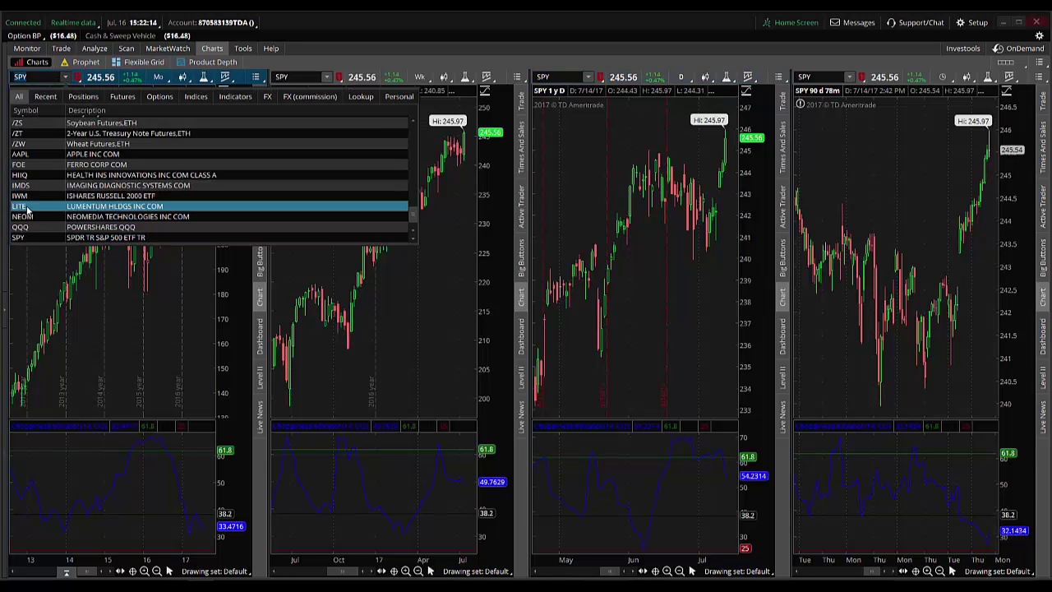
key("Return")
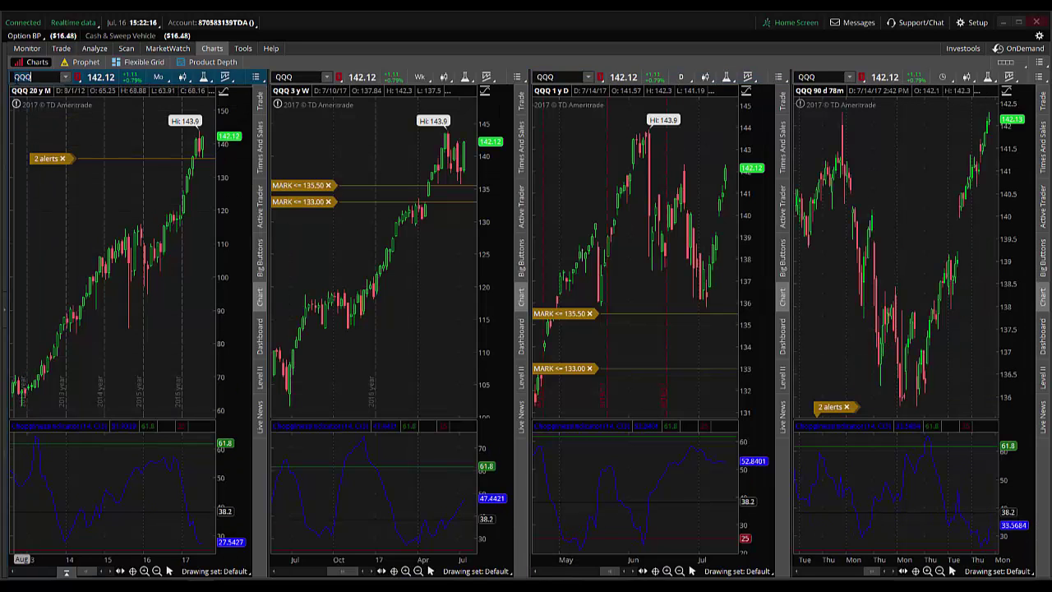
left_click(65, 77)
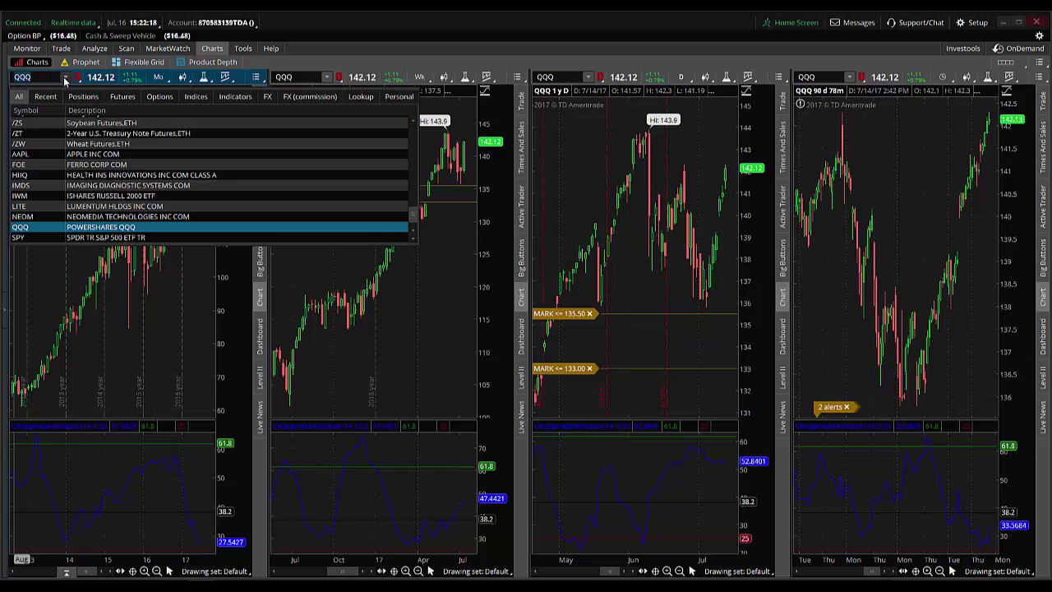
left_click(25, 239)
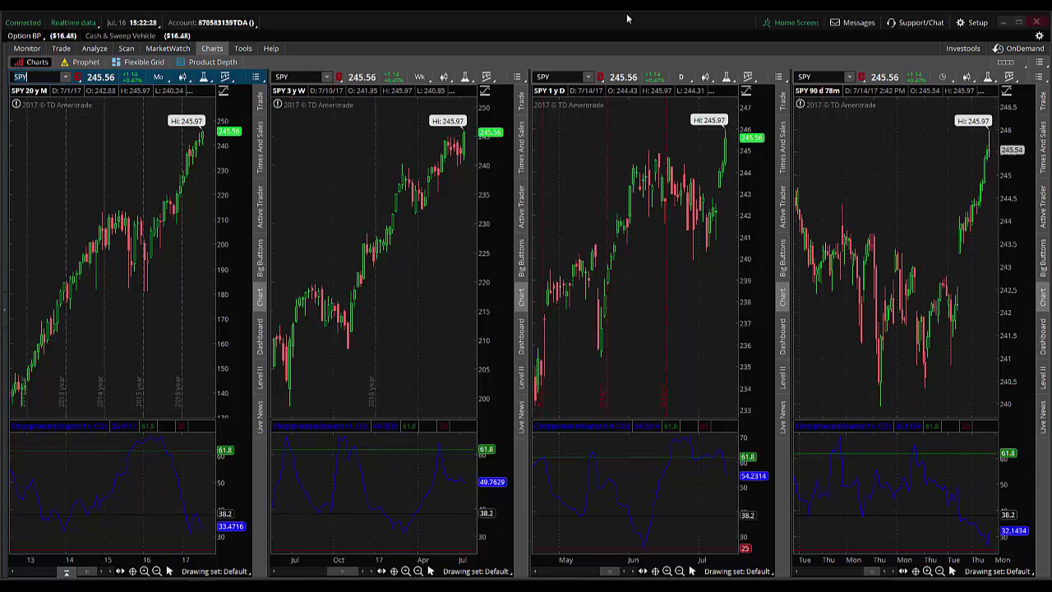
Step: Save the four-pane SPY grid as a new layout named '4 Chart - choppiness Indicator'
left_click(1018, 66)
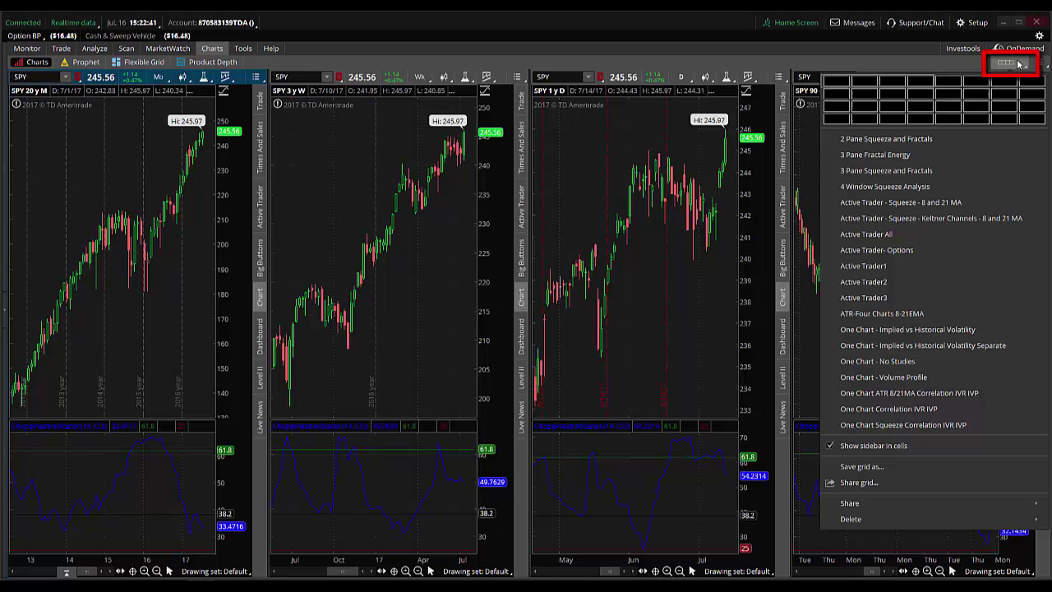
left_click(860, 467)
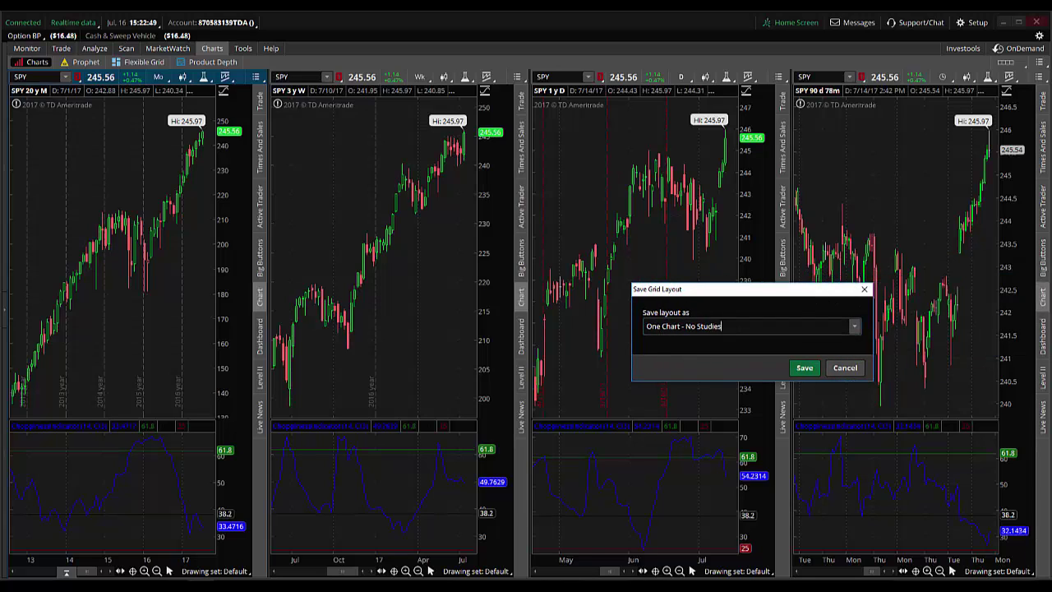
key("ctrl+a")
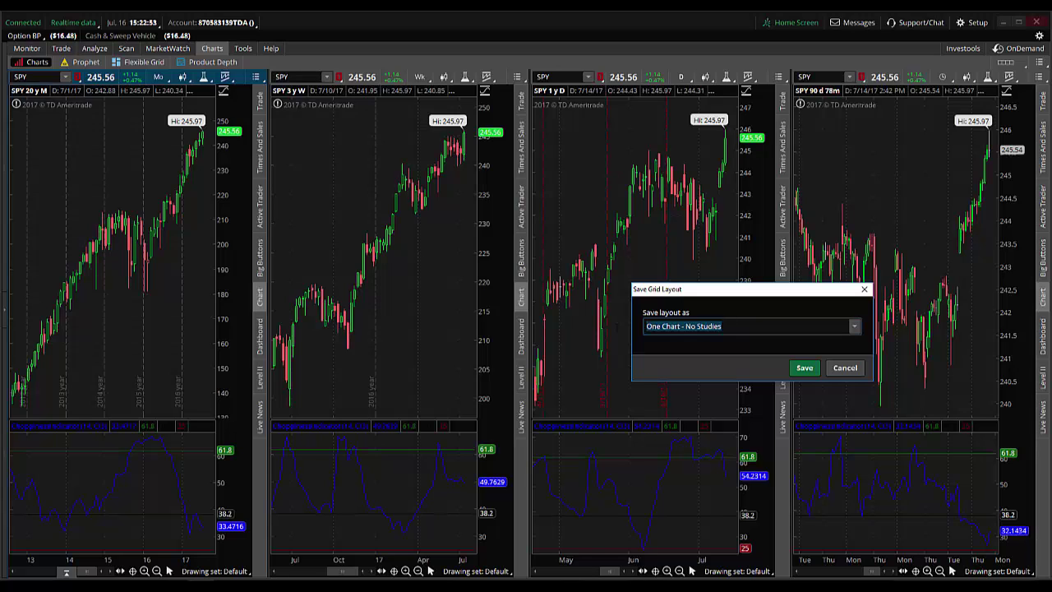
type("4")
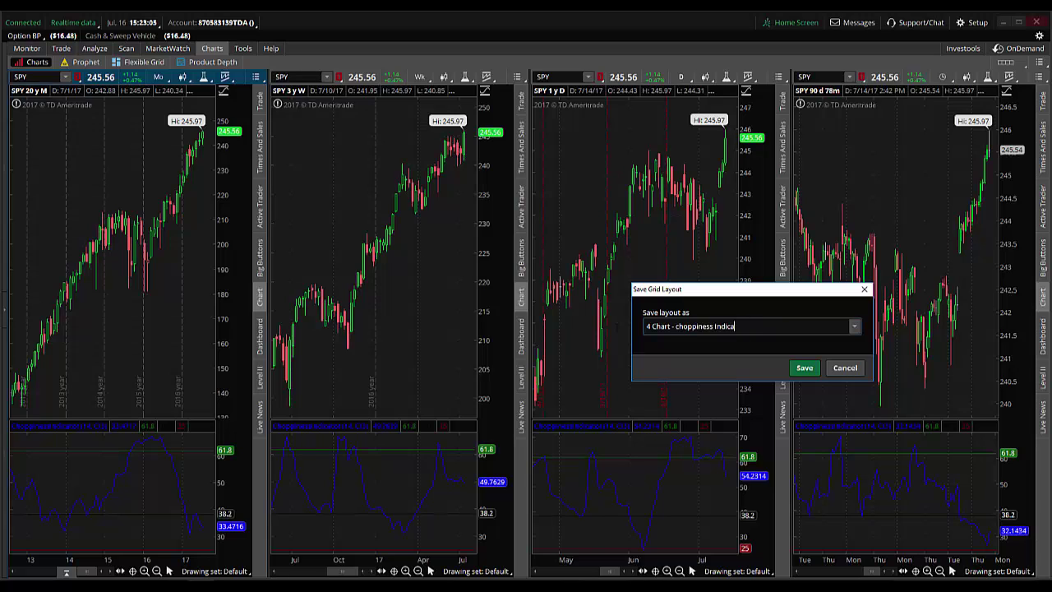
type("or")
left_click(805, 367)
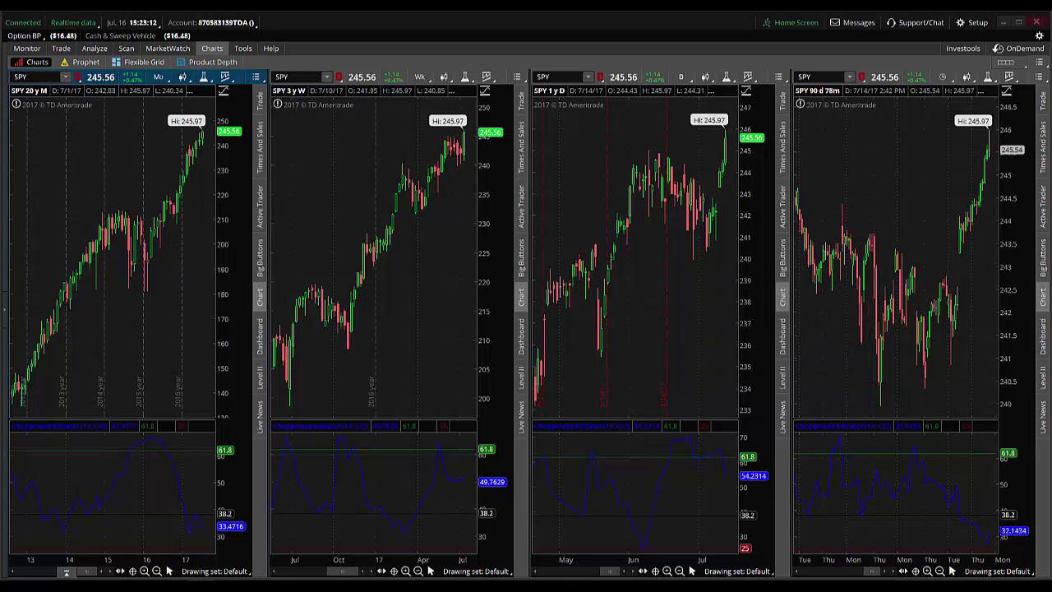
left_click(1019, 64)
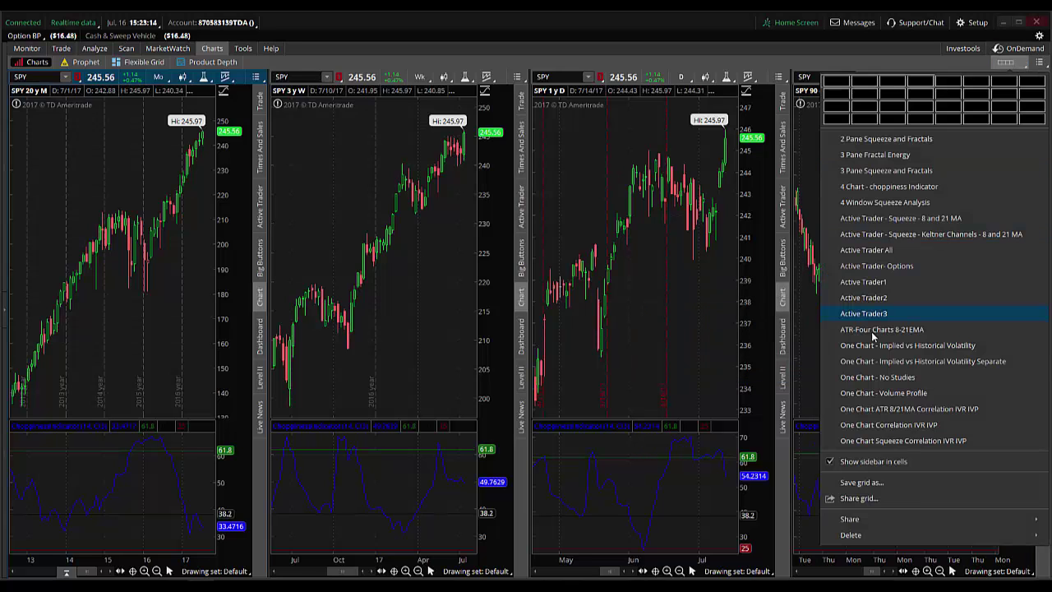
left_click(856, 378)
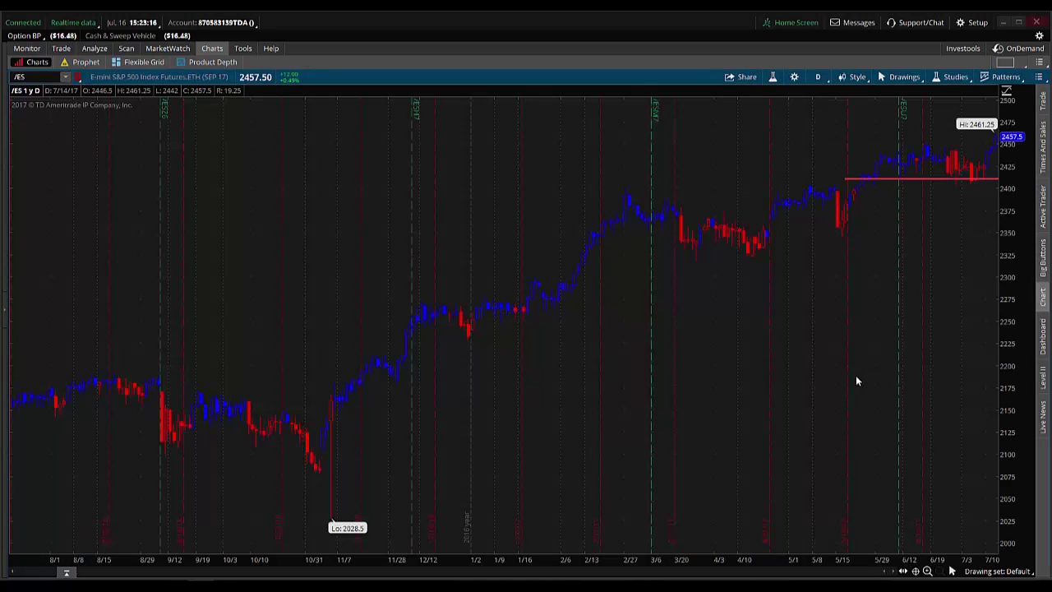
left_click(1005, 64)
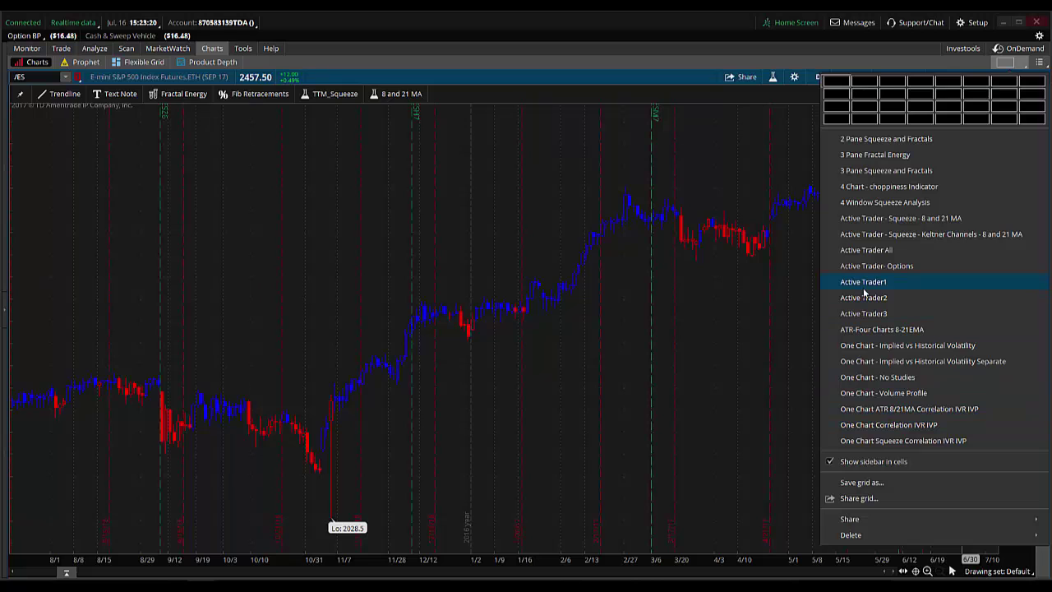
left_click(853, 187)
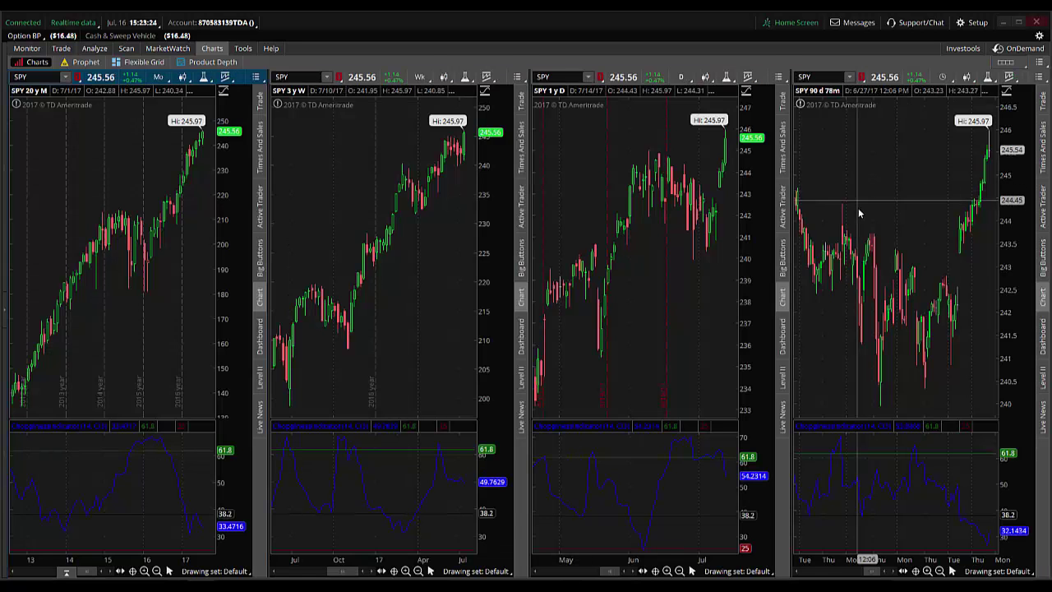